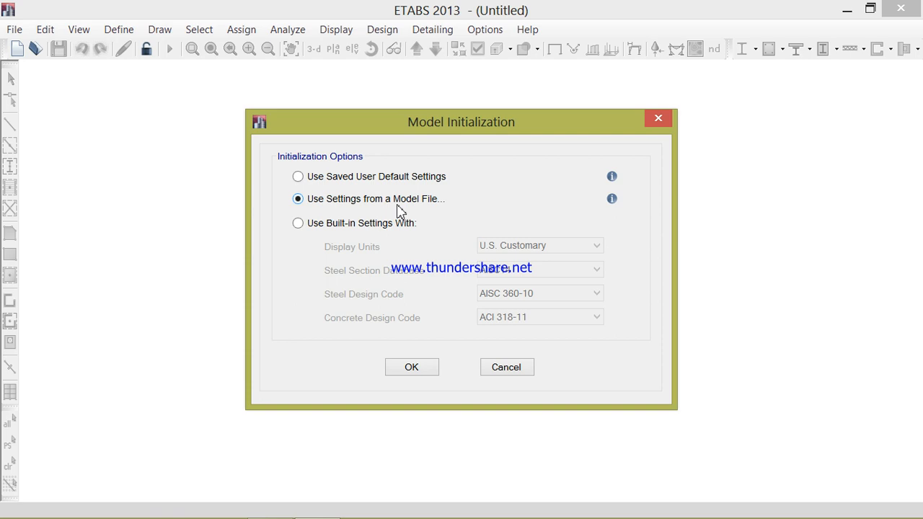
- Initialize the model with built-in settings, using Metric SI display units and the Indian steel section database
click(395, 225)
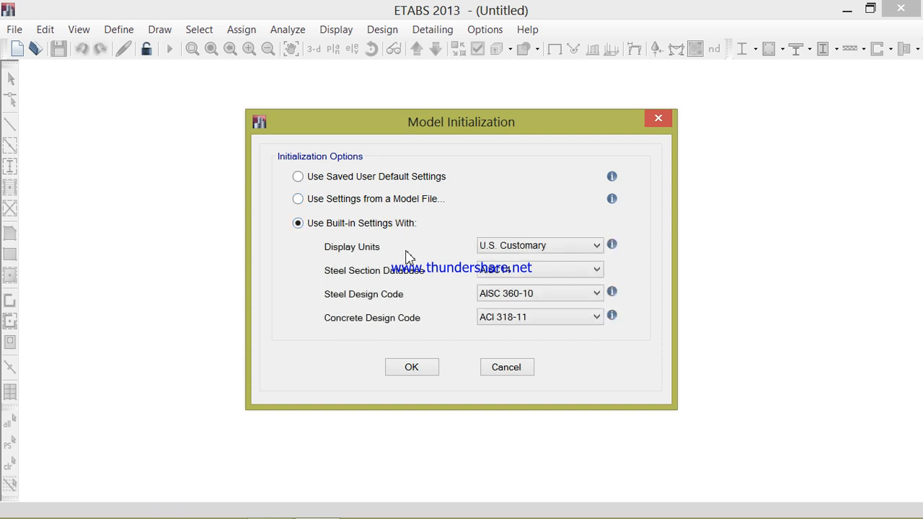
click(579, 246)
click(564, 276)
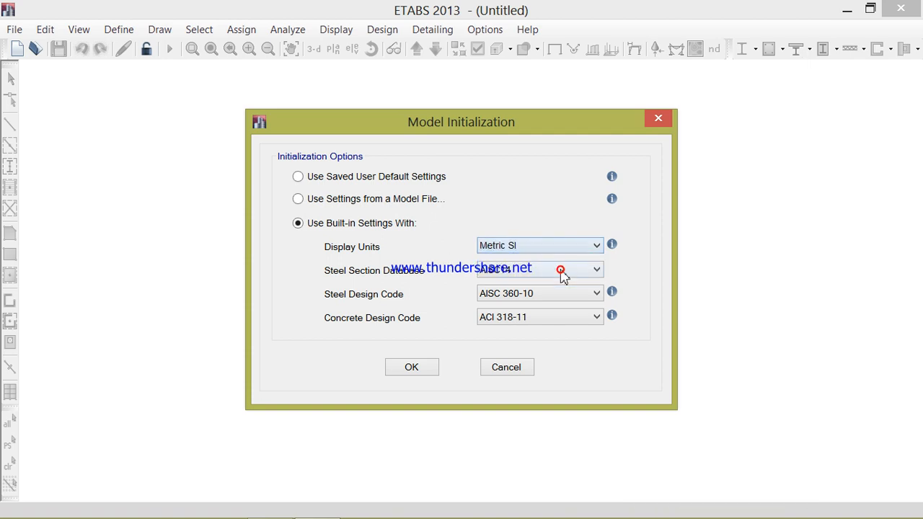
click(544, 280)
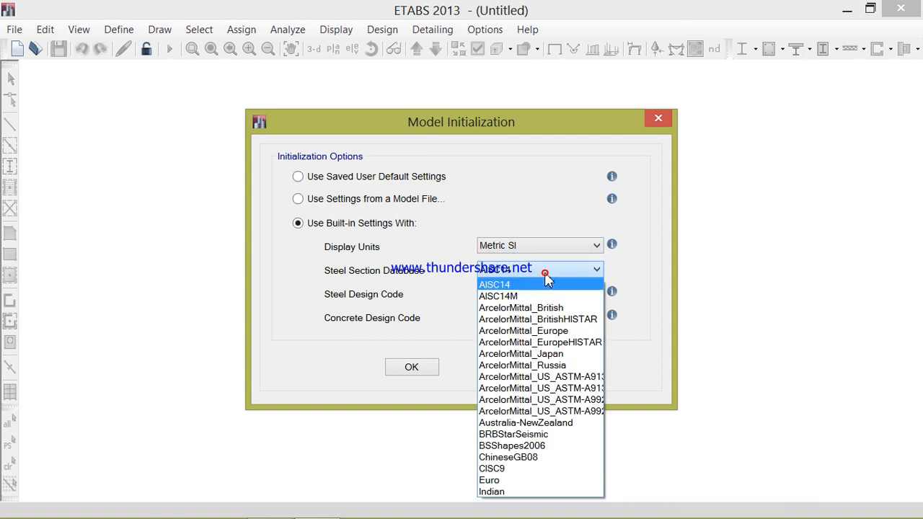
click(506, 489)
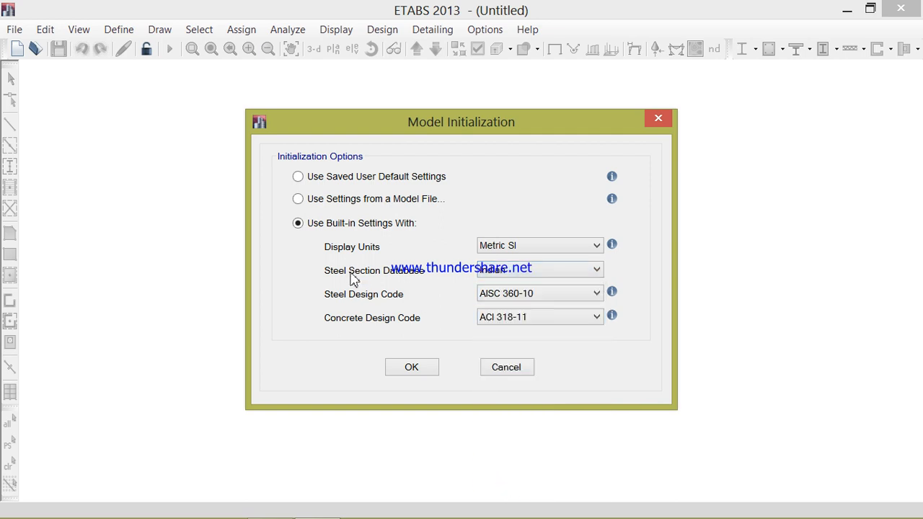
- Choose IS 800:2007 as steel design code and IS 456:2000 as concrete design code, and accept the initialization settings
click(544, 300)
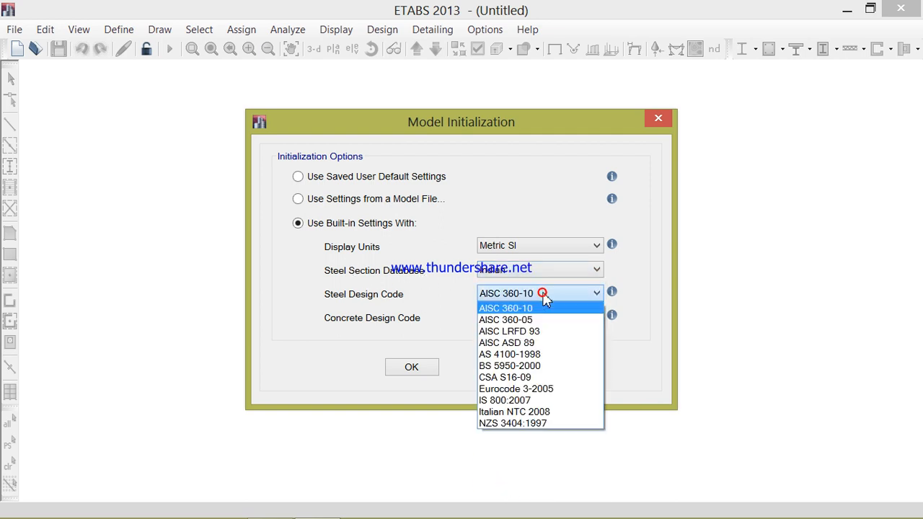
click(524, 401)
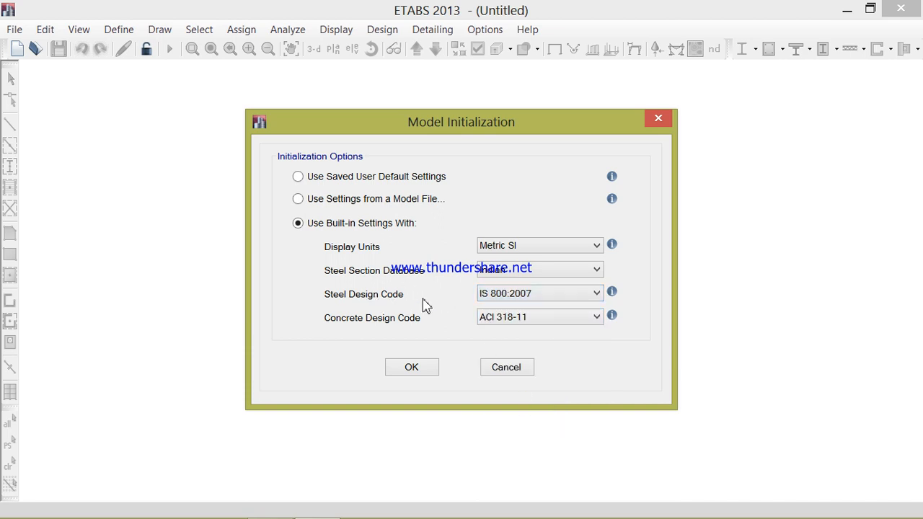
click(569, 322)
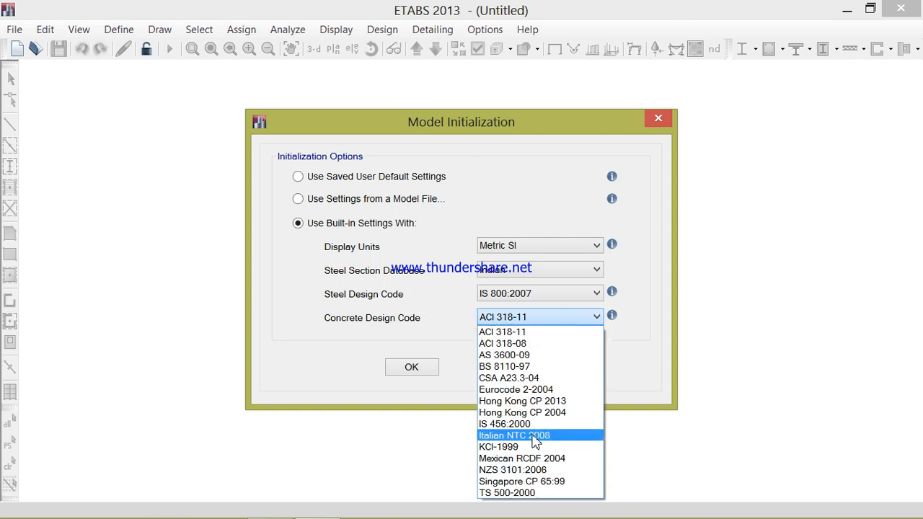
click(534, 425)
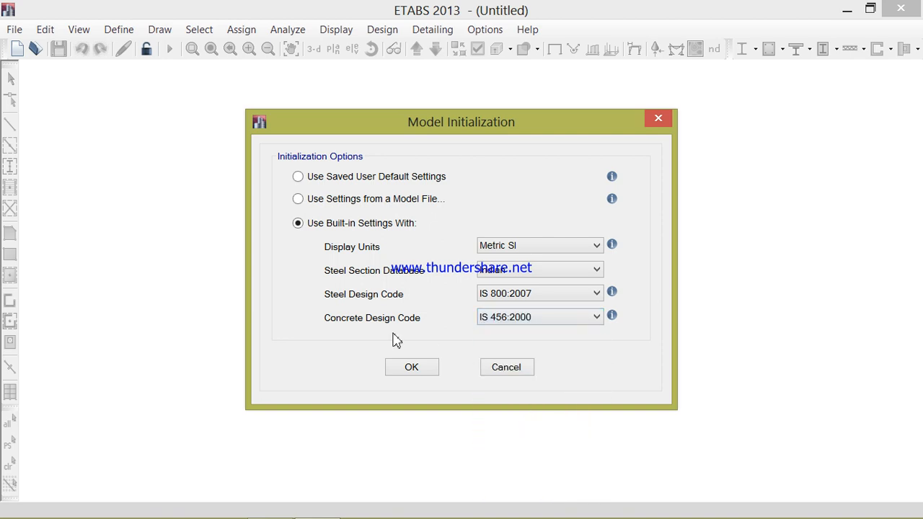
click(428, 365)
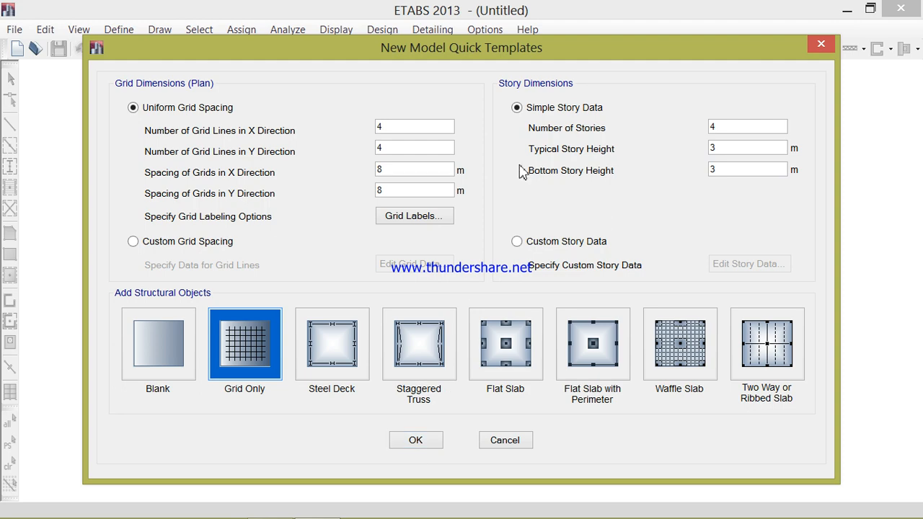
- Compare the floor plan and grid sketch in Word with the number of grid lines in the ETABS template
click(271, 502)
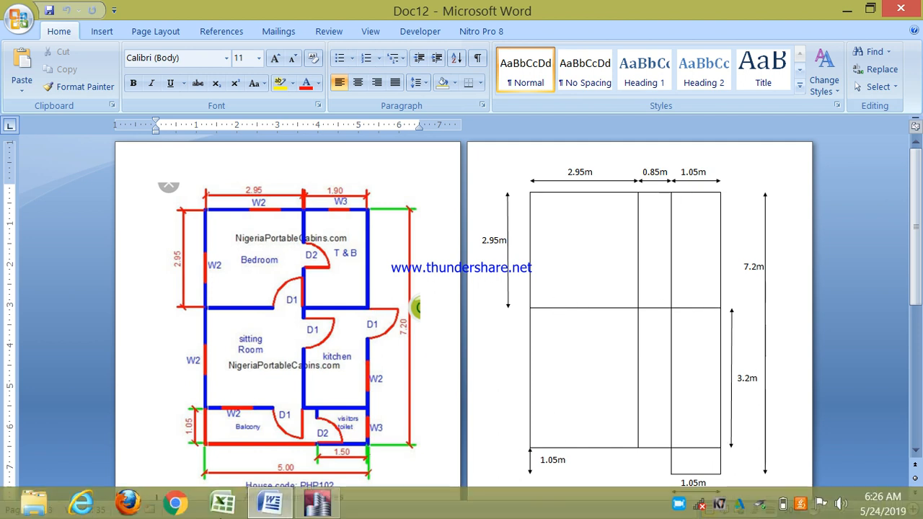
click(317, 509)
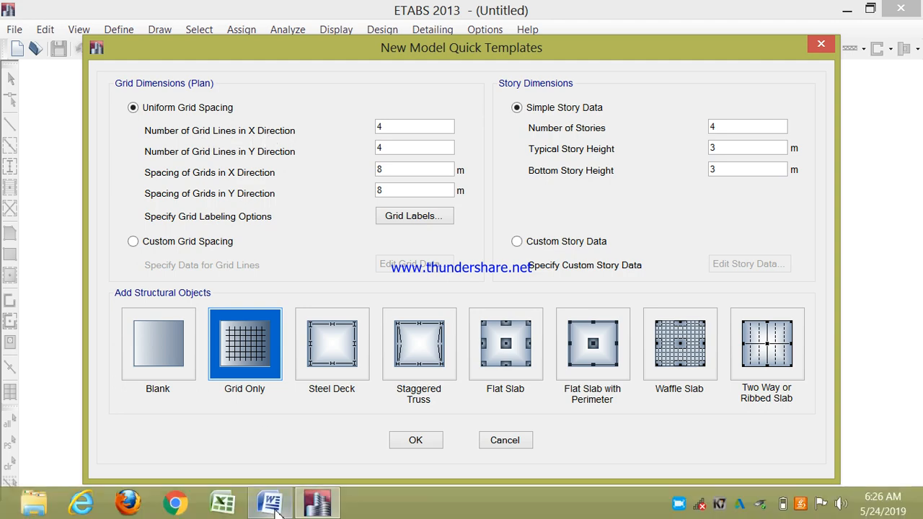
click(270, 503)
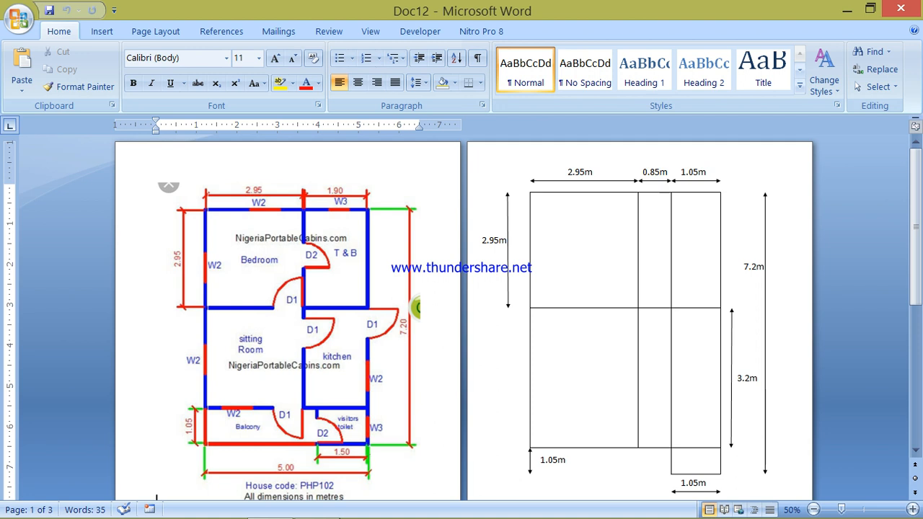
click(320, 504)
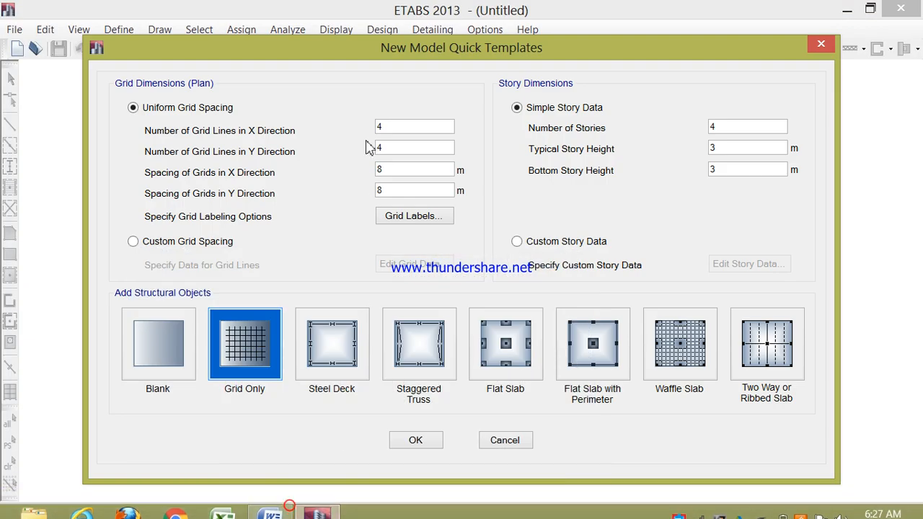
click(405, 128)
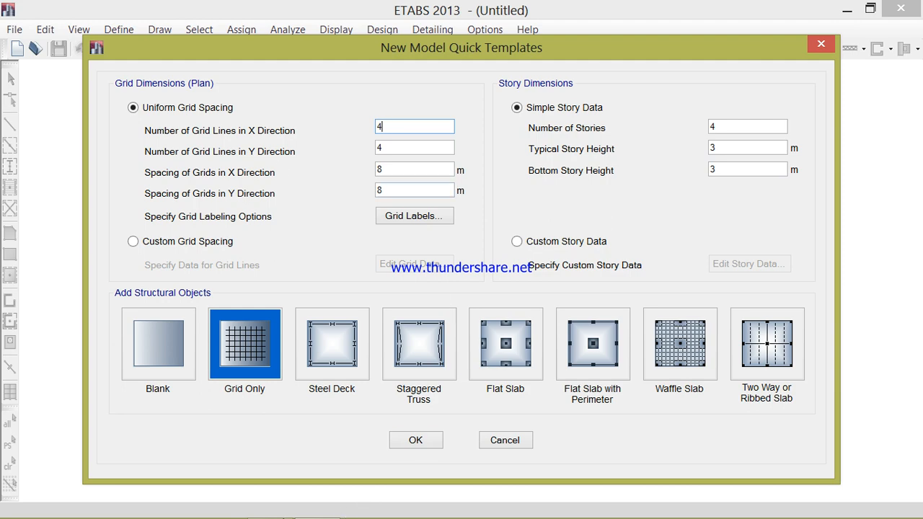
click(272, 504)
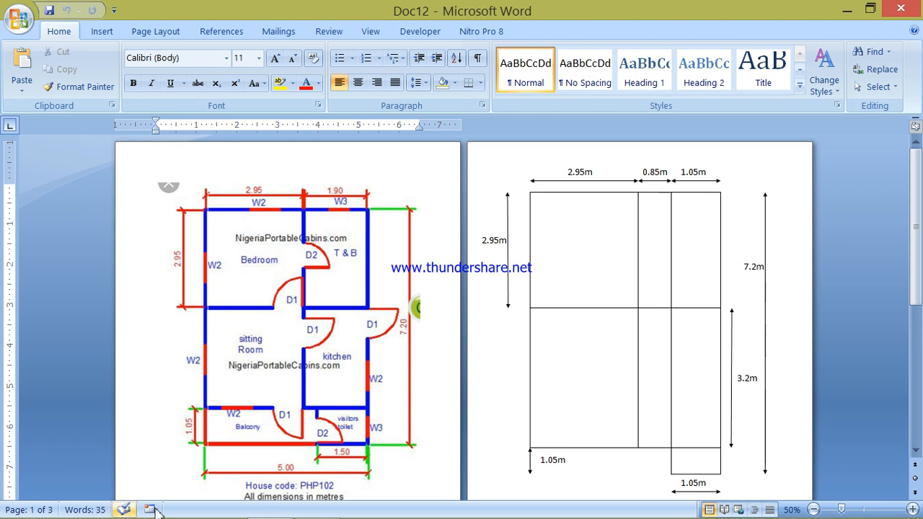
click(312, 502)
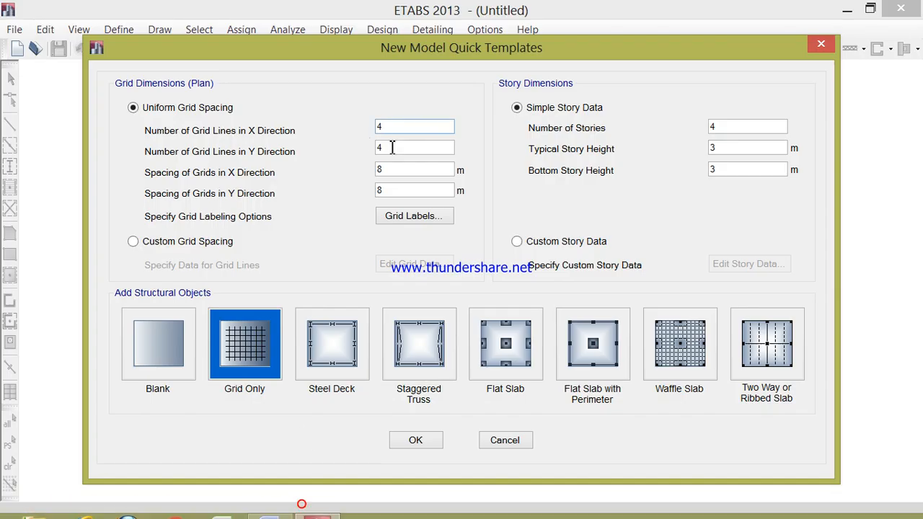
- Set the number of stories to 3, with typical and bottom story heights of 3 m
click(723, 126)
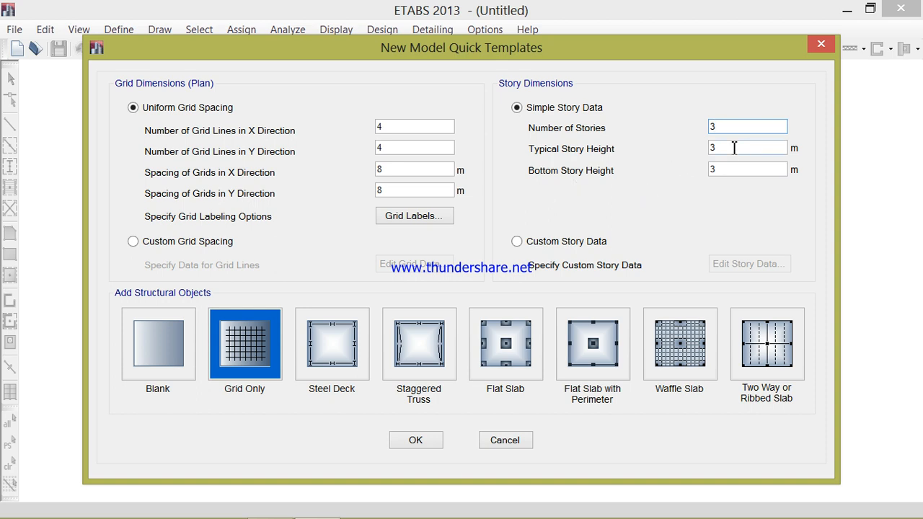
click(730, 147)
click(725, 171)
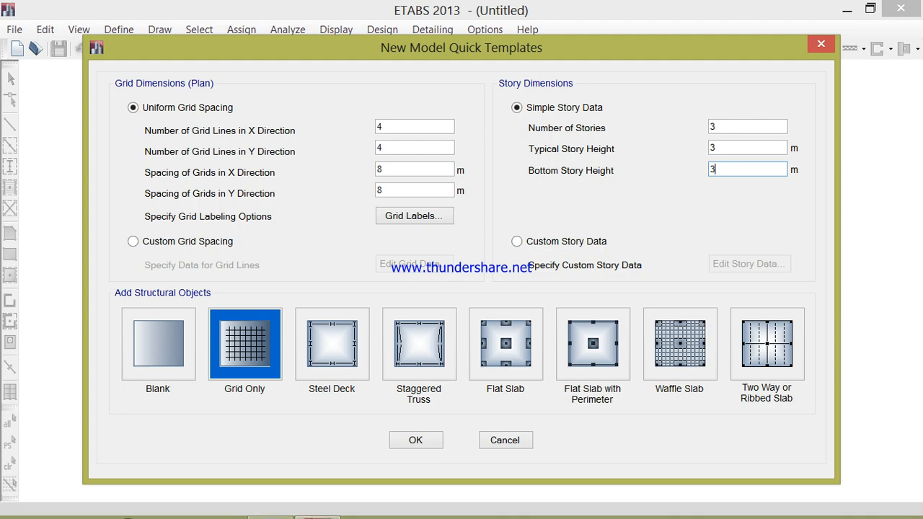
- Check the plan in Word, return to ETABS, and open the custom grid data displayed as spacing
click(280, 504)
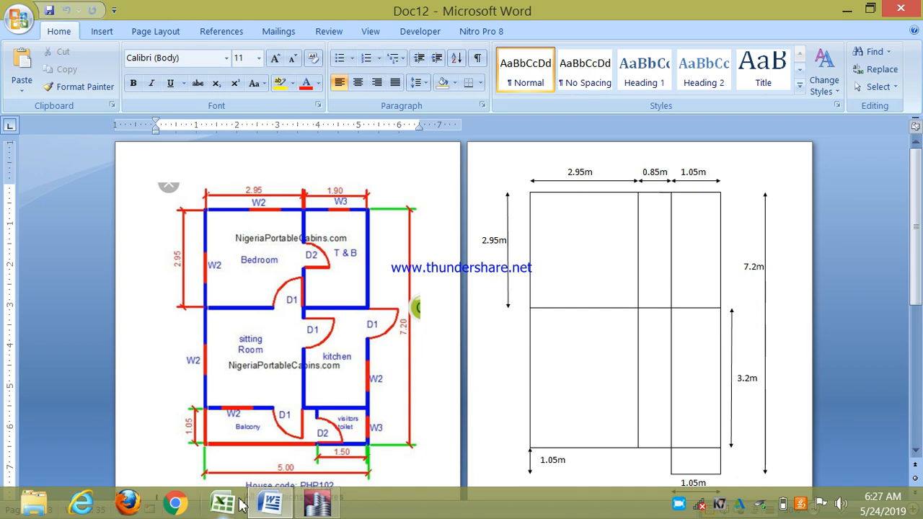
click(318, 505)
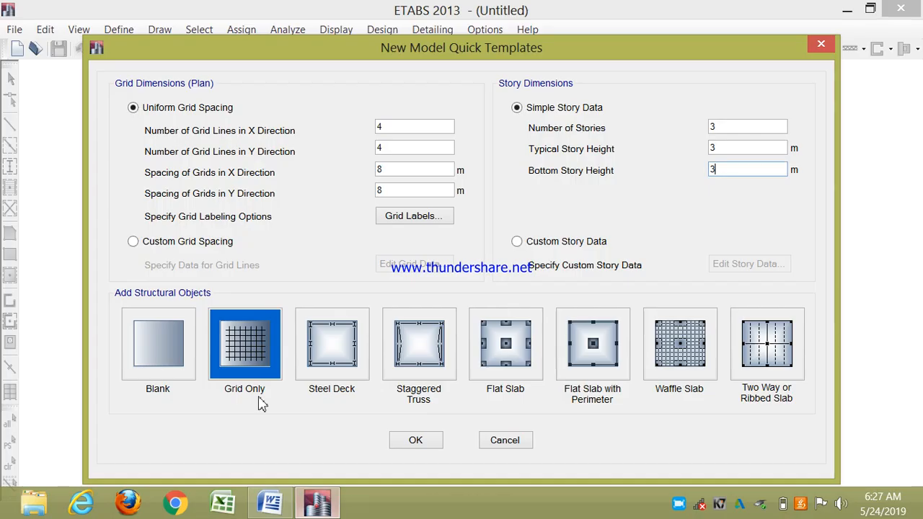
click(181, 243)
click(405, 268)
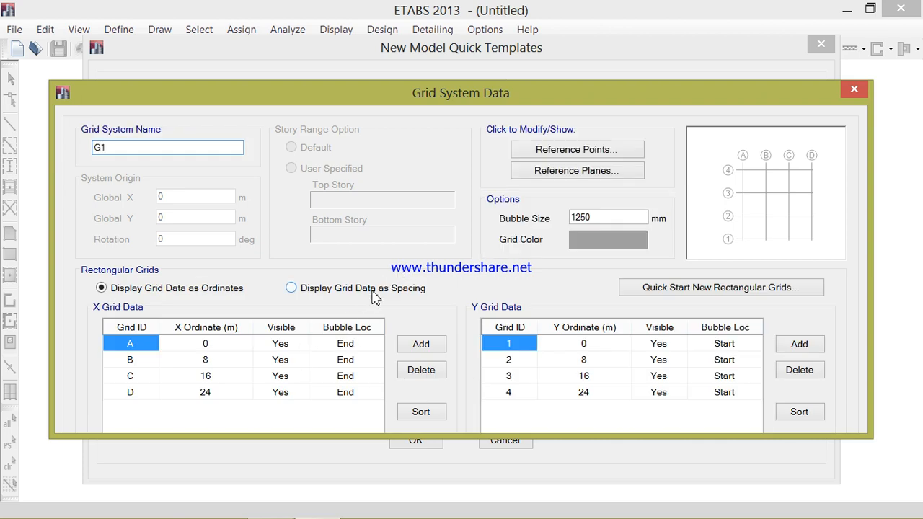
click(374, 291)
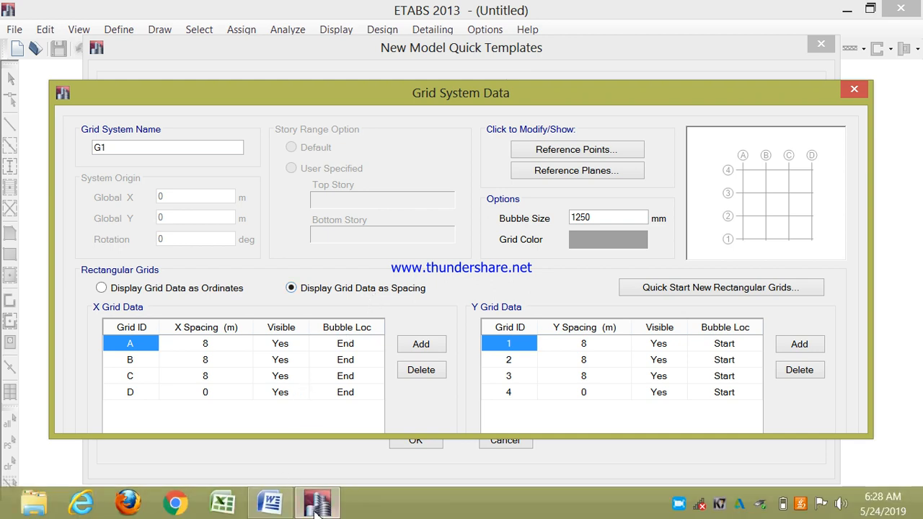
- Consult the Word sketch and set the X spacing to 2.95 m for grid A and 0.85 m for grid B in ETABS
click(272, 512)
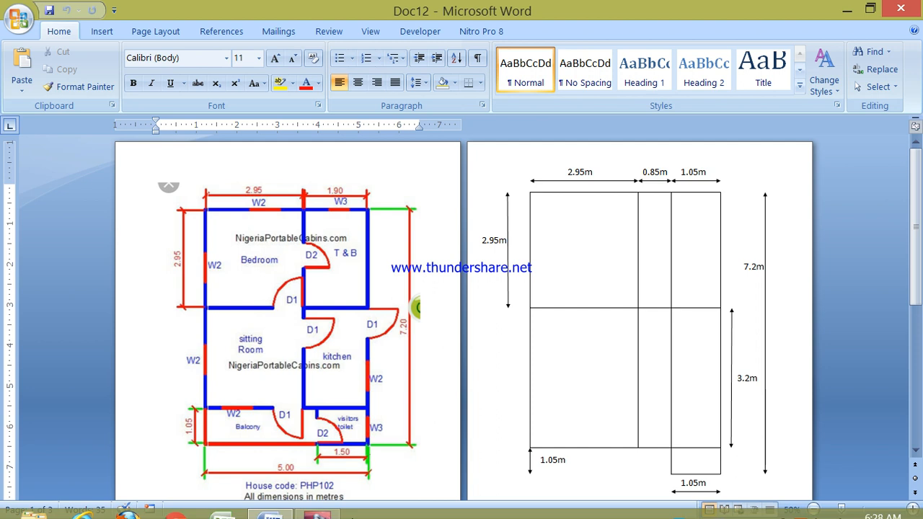
click(317, 503)
click(204, 344)
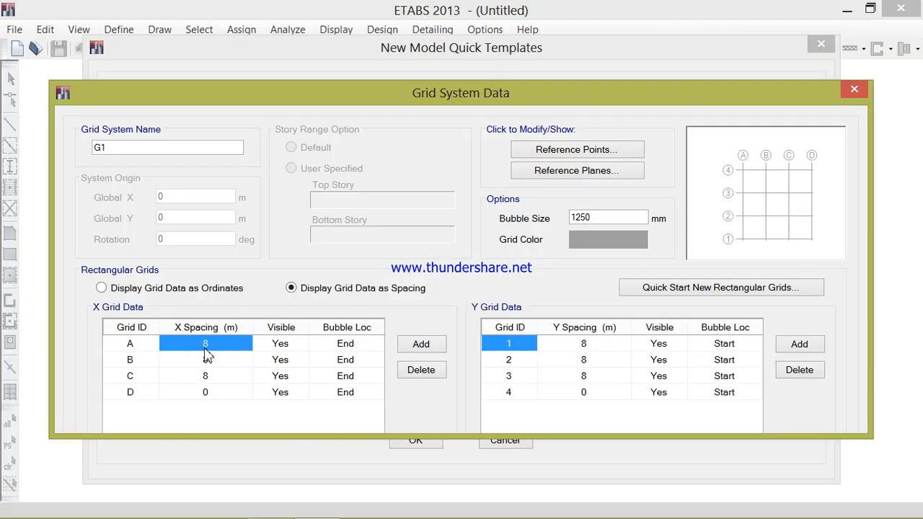
text(2.95)
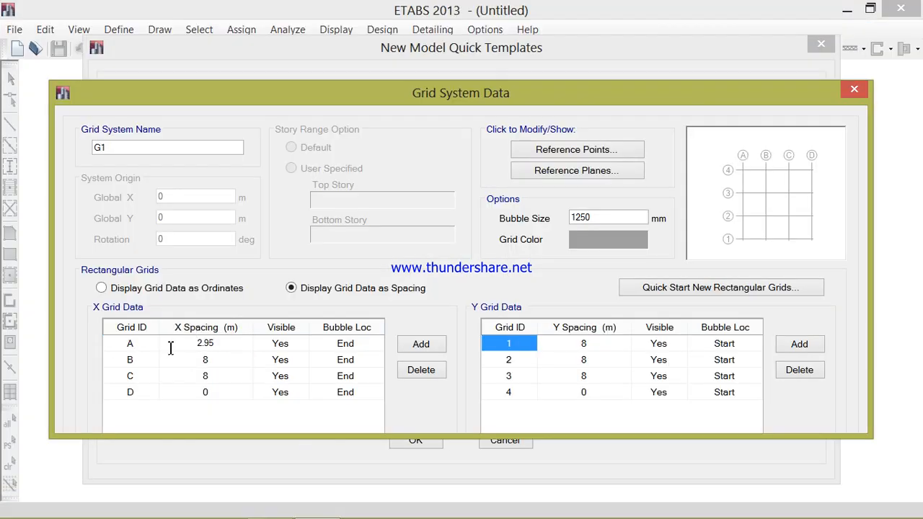
click(206, 360)
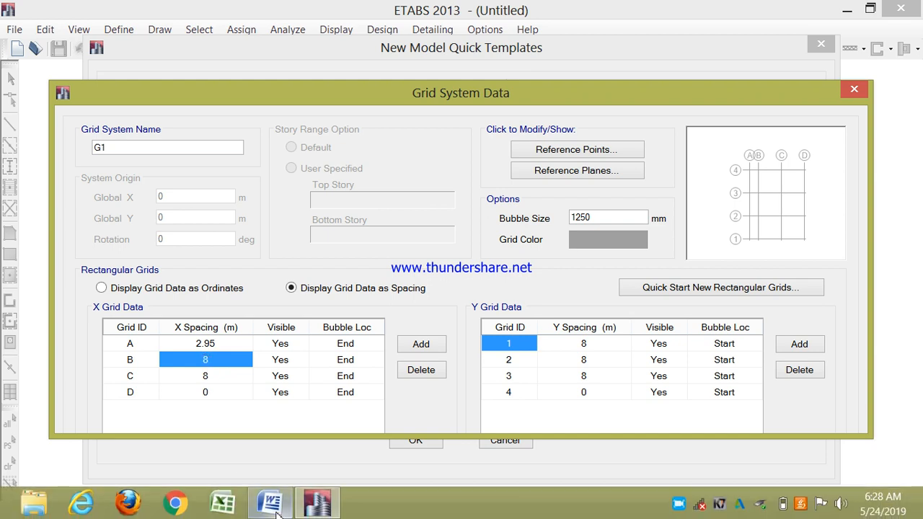
click(285, 509)
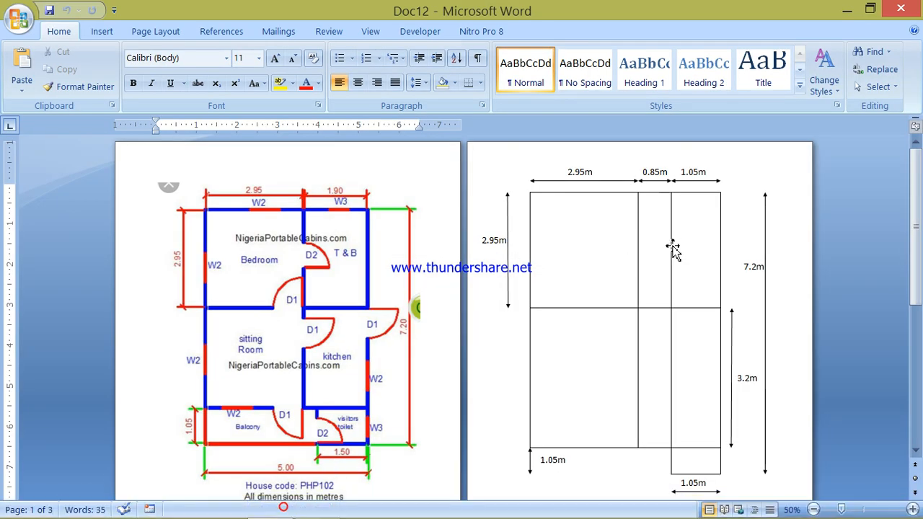
click(321, 508)
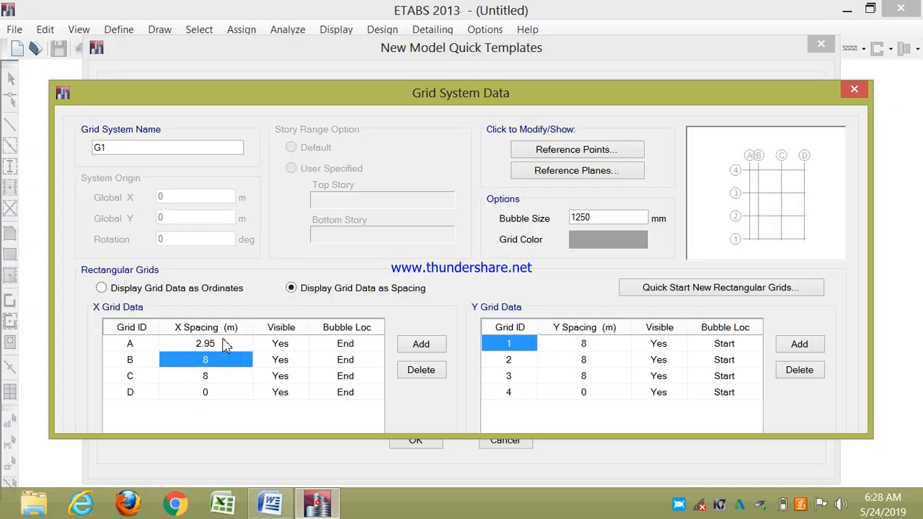
text(0.85)
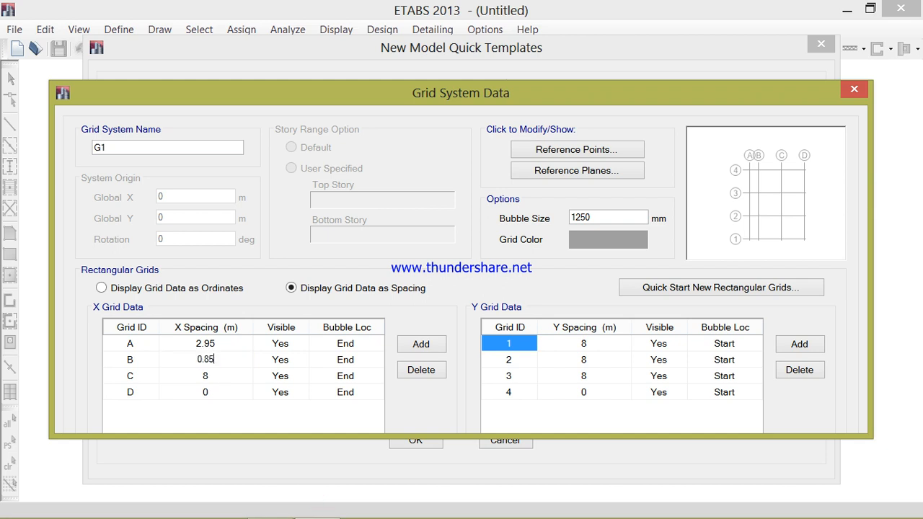
- Set the X spacing of grid C to 1.05 m in ETABS, checking it against the sketch in Word
click(264, 508)
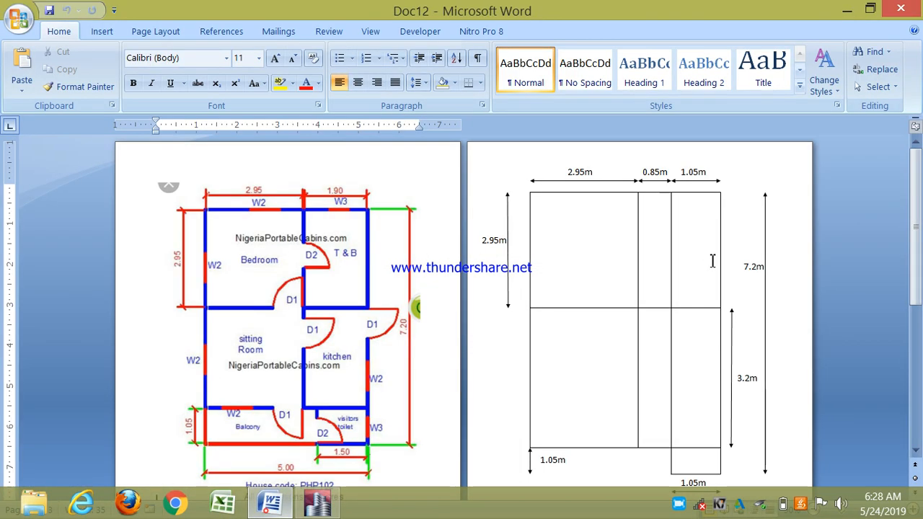
click(313, 508)
click(213, 376)
text(1.05)
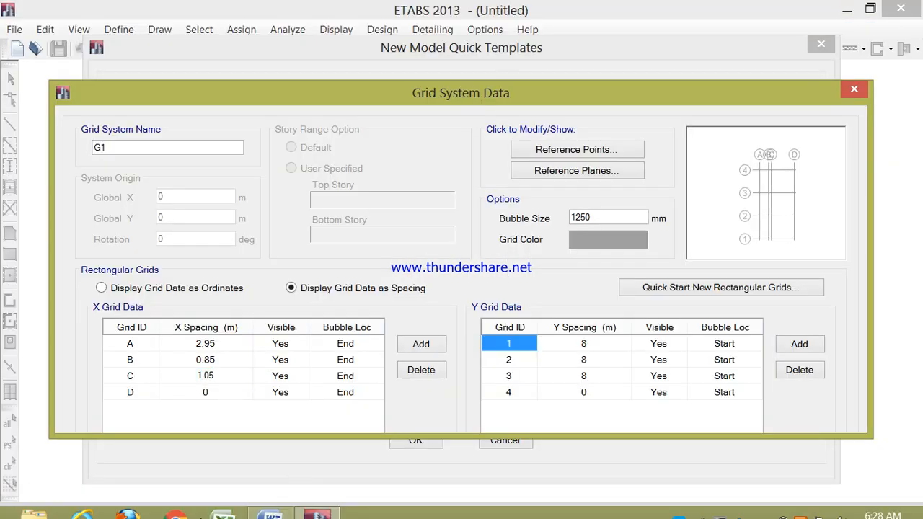
click(265, 508)
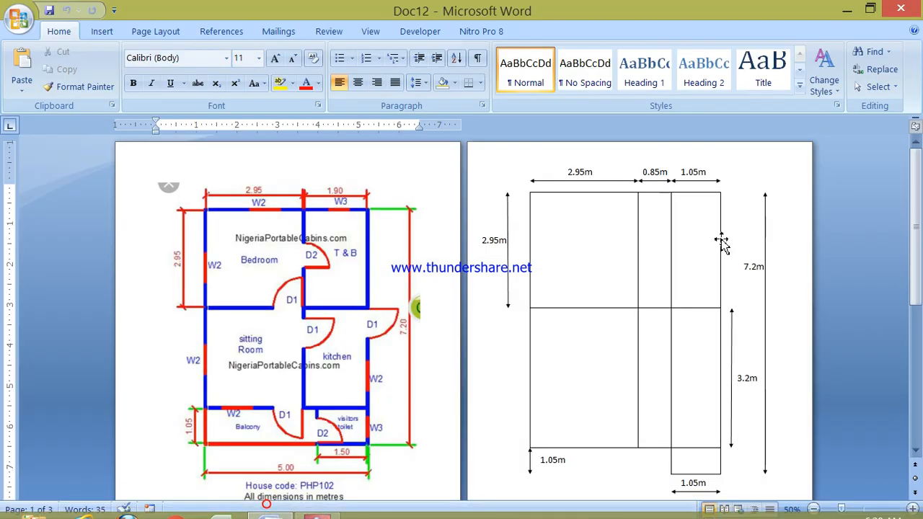
click(317, 513)
text(.05)
click(224, 397)
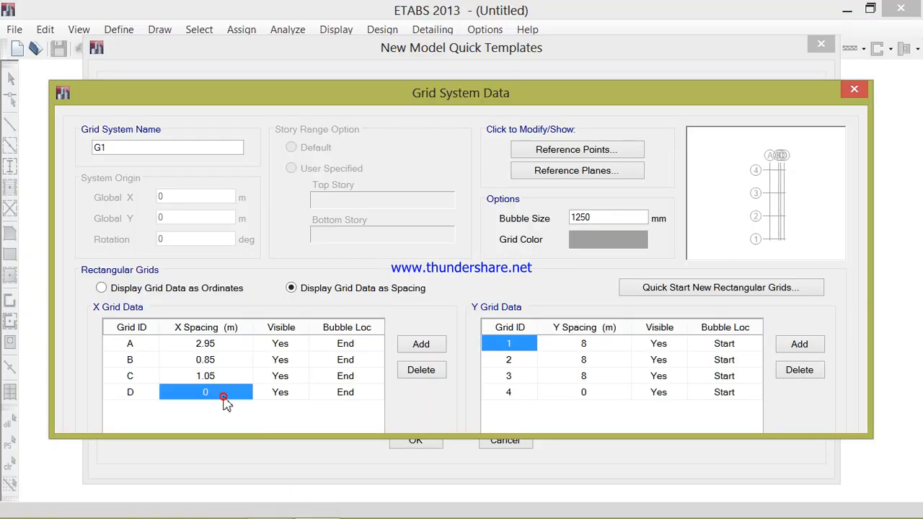
- Consult the Word sketch and set the Y spacing of grid 1 to 1.05 m in ETABS
click(596, 345)
mouse_move(322, 510)
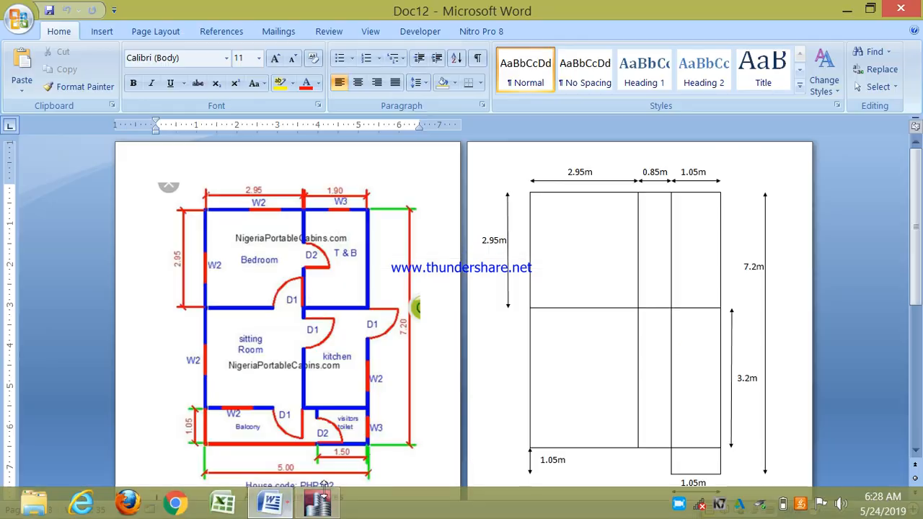
click(270, 504)
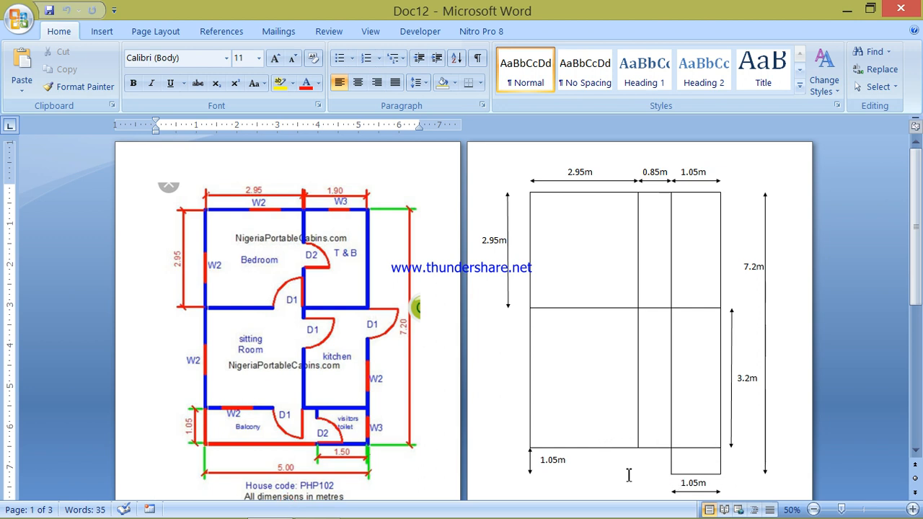
mouse_move(317, 508)
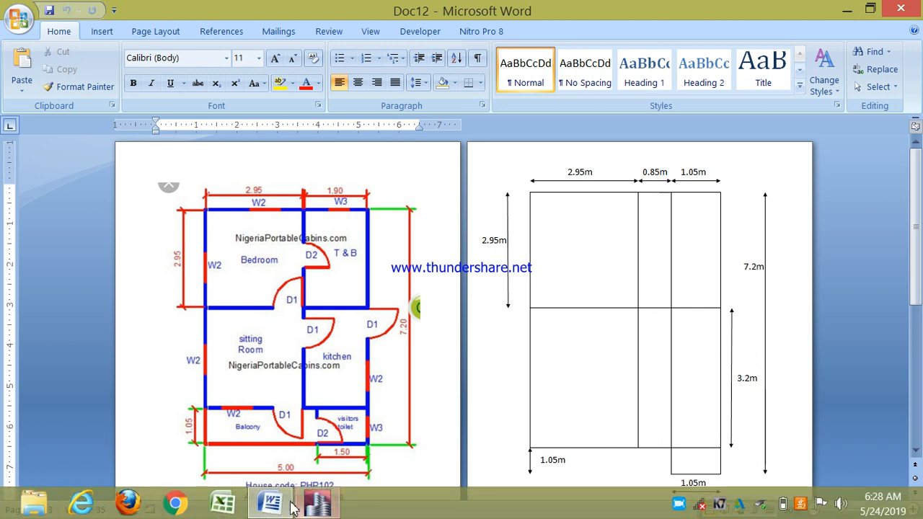
mouse_move(278, 509)
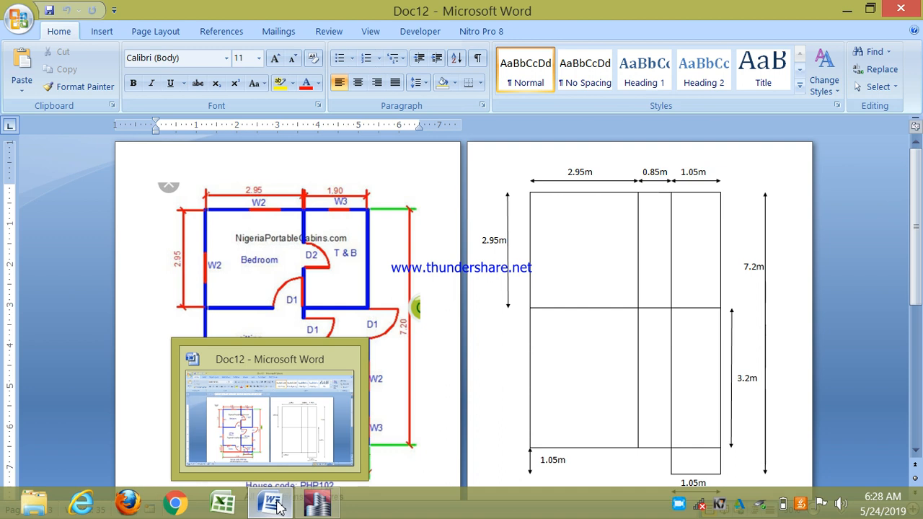
click(277, 507)
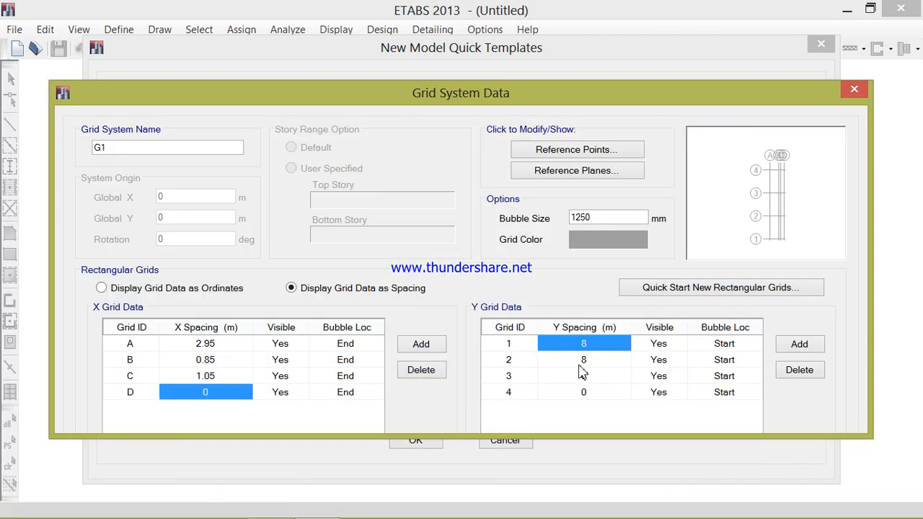
text(1.05)
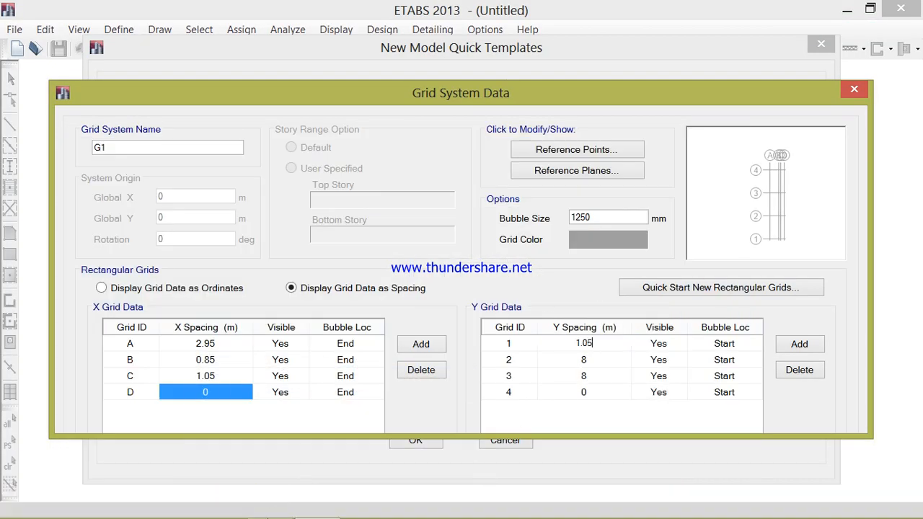
- Check the sketch in Word and set the Y spacing of grid 2 to 3.2 m in ETABS
click(315, 506)
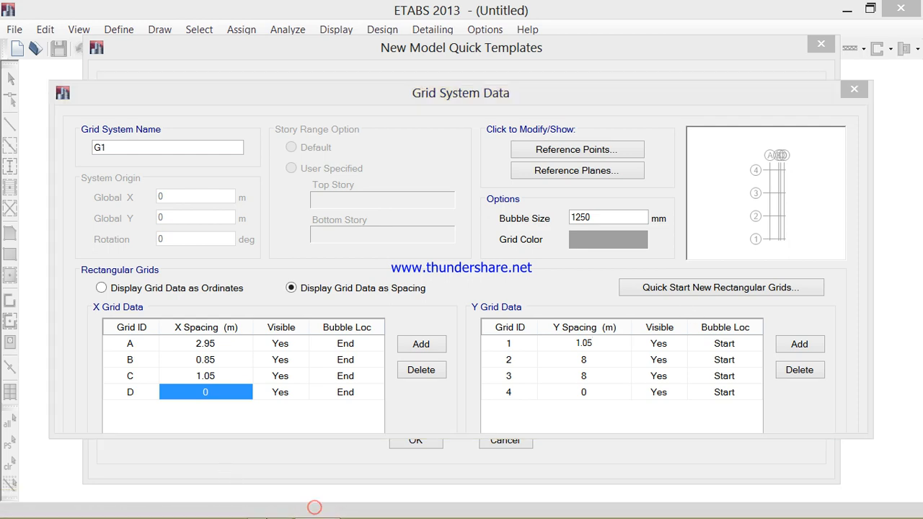
click(269, 504)
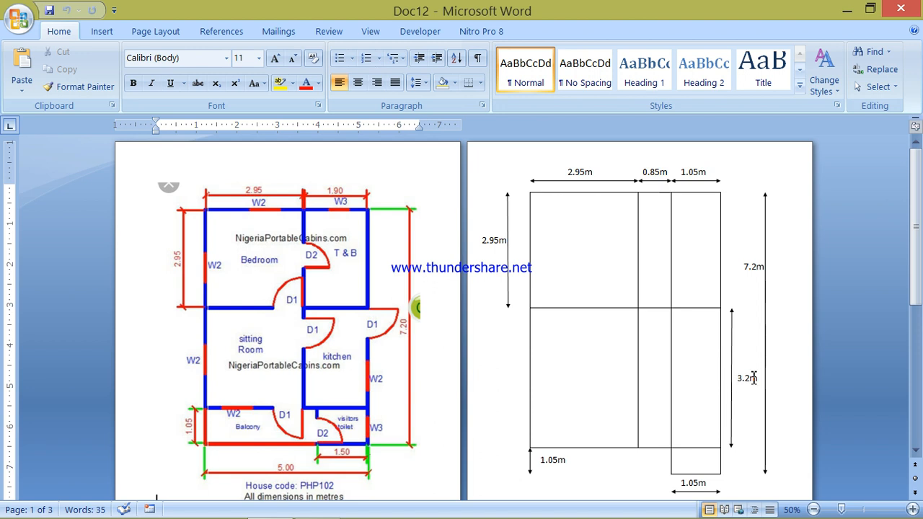
click(309, 510)
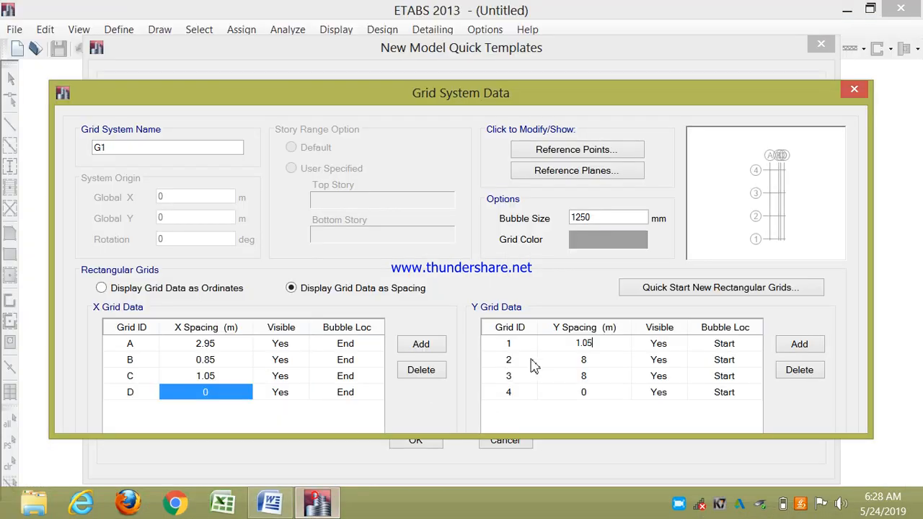
click(557, 363)
text(3.2)
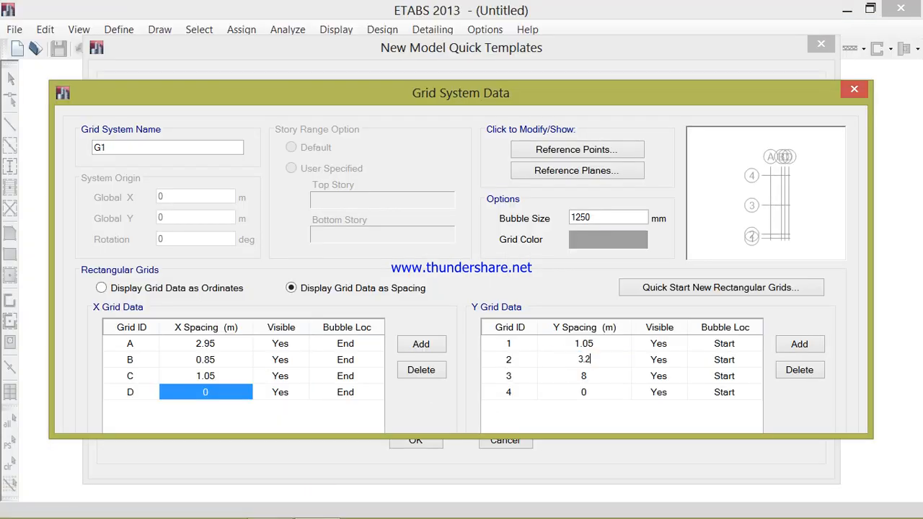
- Look up the last vertical dimension in Word and set the Y spacing of grid 3 to 2.95 m in ETABS
click(273, 512)
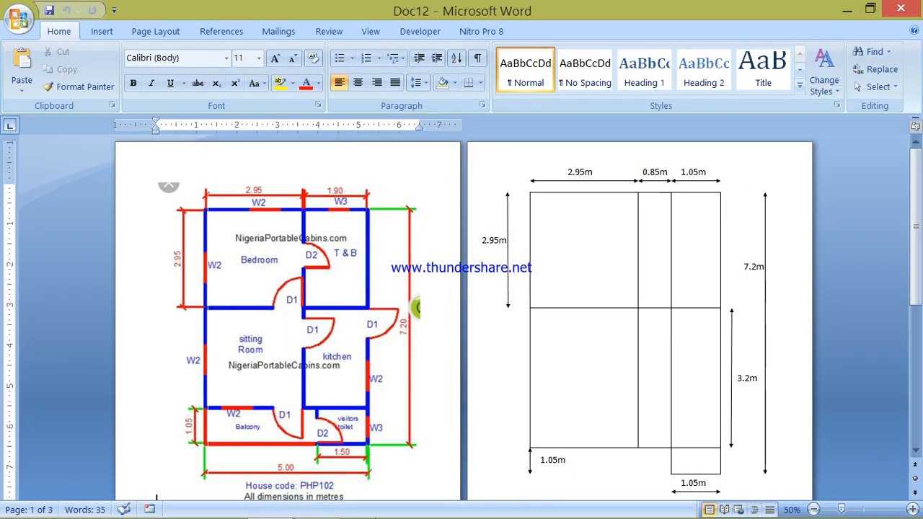
click(317, 508)
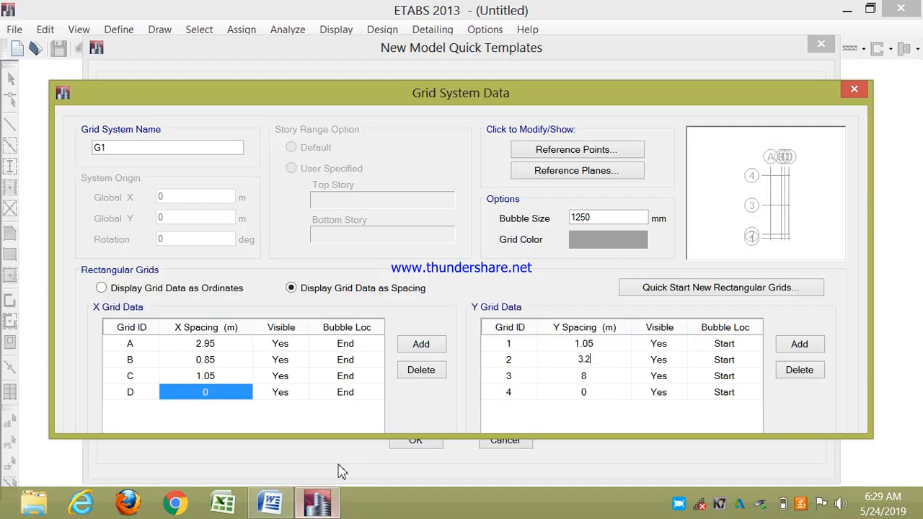
click(585, 376)
text(2.95)
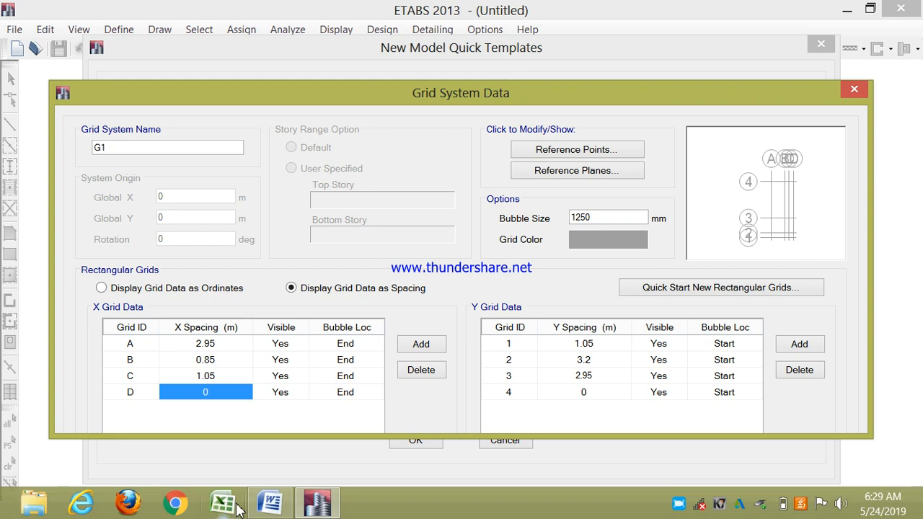
- Recheck the plan in Word, accept the custom grid data in ETABS, and create the model with the Grid Only template
click(283, 509)
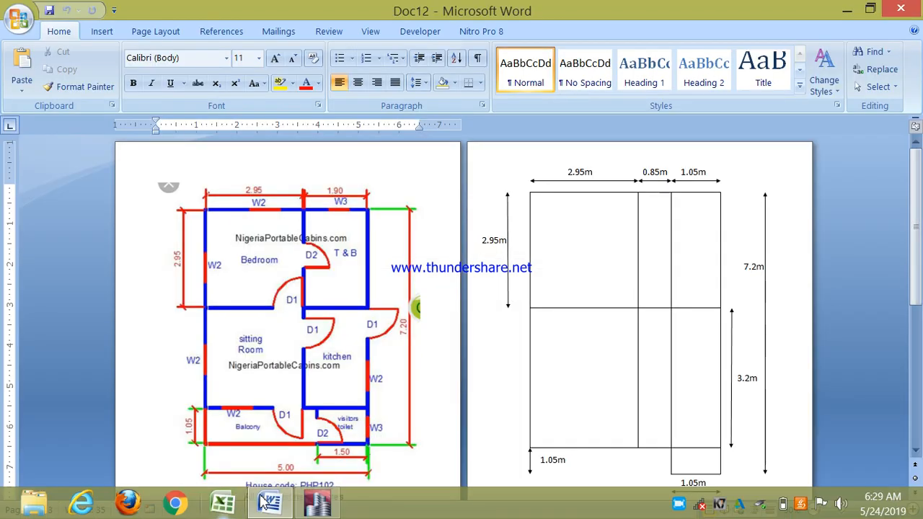
click(317, 503)
click(581, 392)
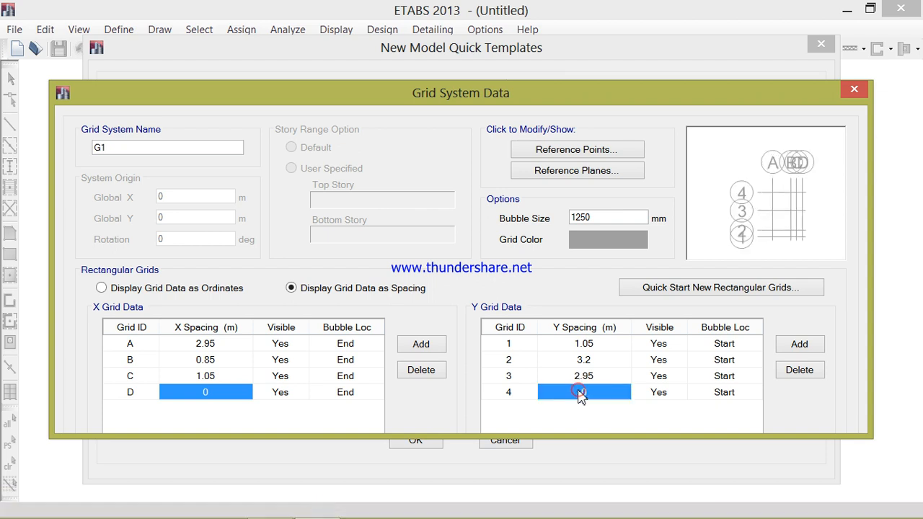
key(Return)
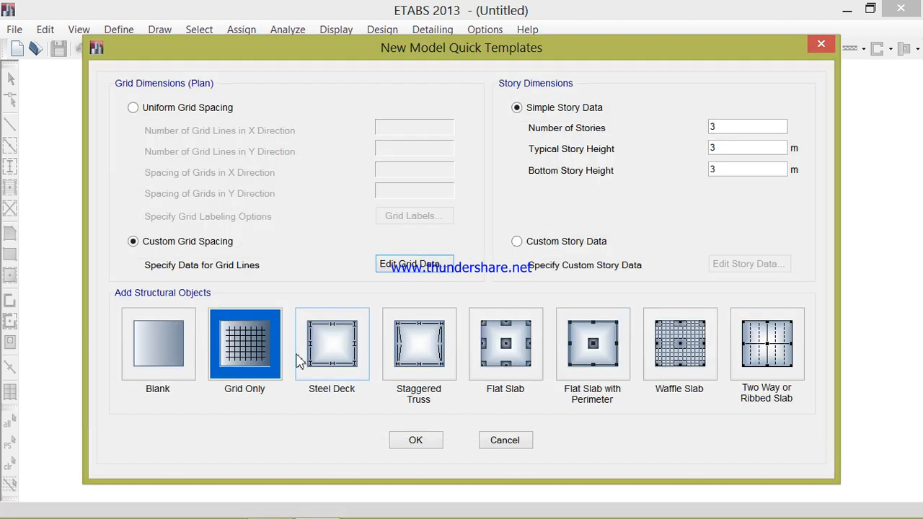
click(417, 443)
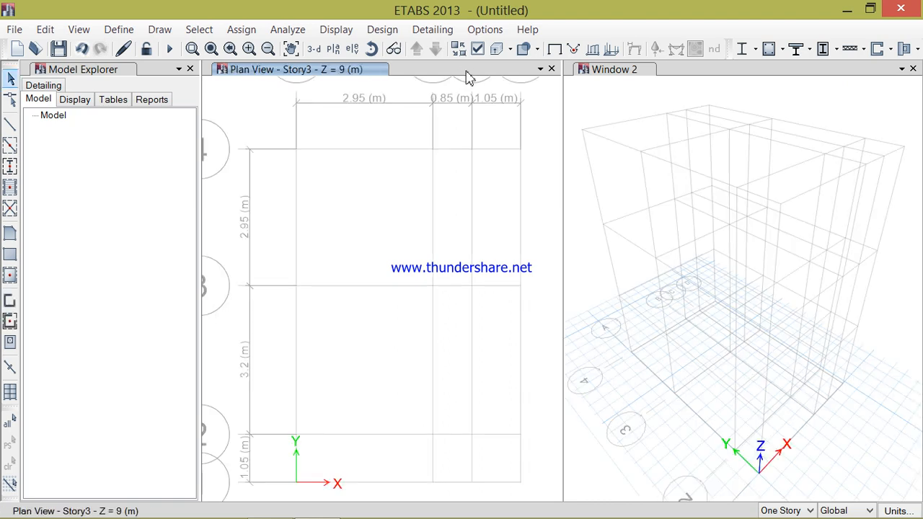
- Activate the 3-D view of the new grid and return to the Story3 plan view
click(465, 71)
click(697, 69)
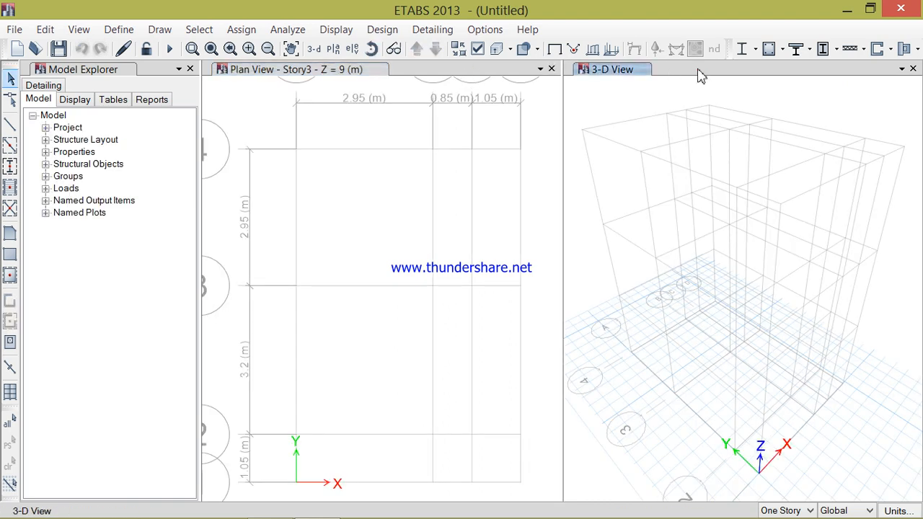
click(478, 74)
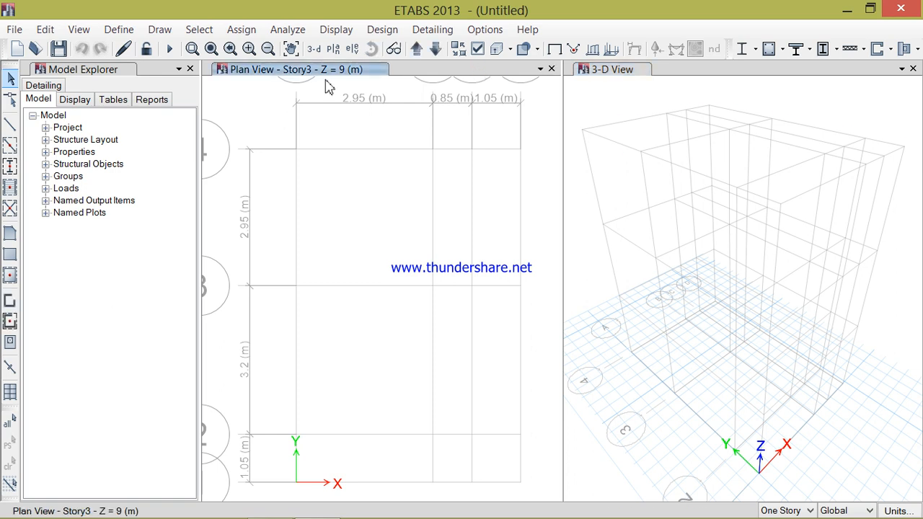
- Add a new rebar material for region India, Indian standard, with grade HYSD Grade 415
click(119, 30)
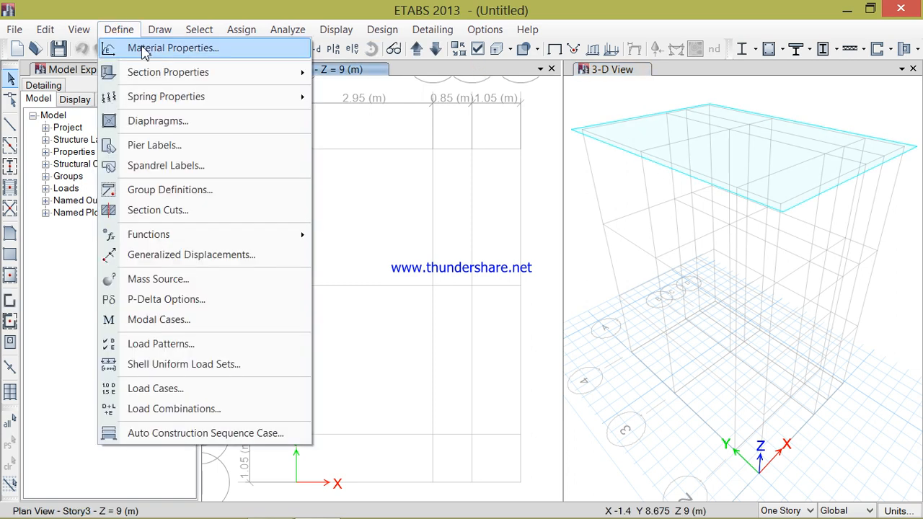
mouse_move(160, 80)
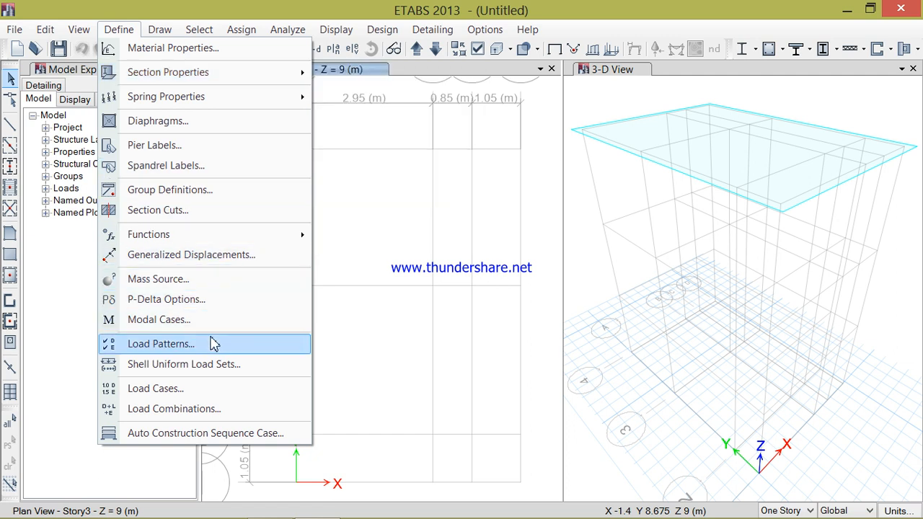
click(212, 48)
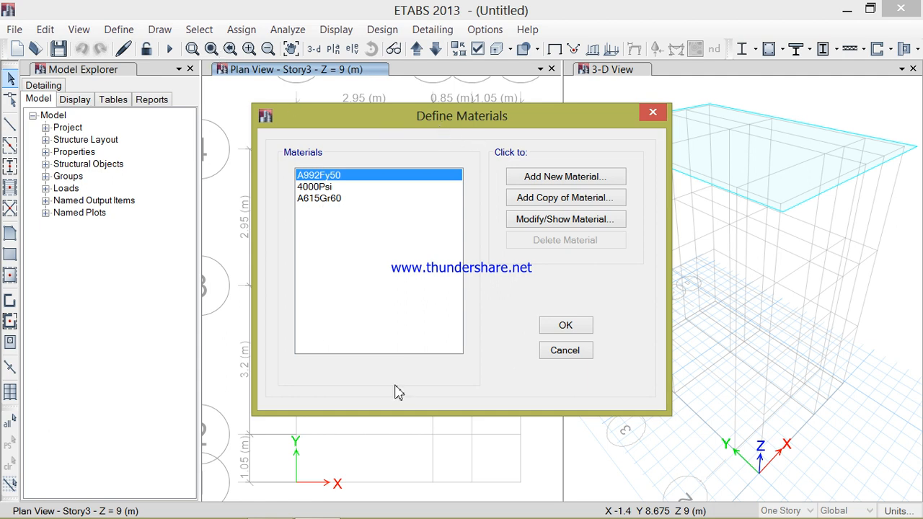
click(583, 180)
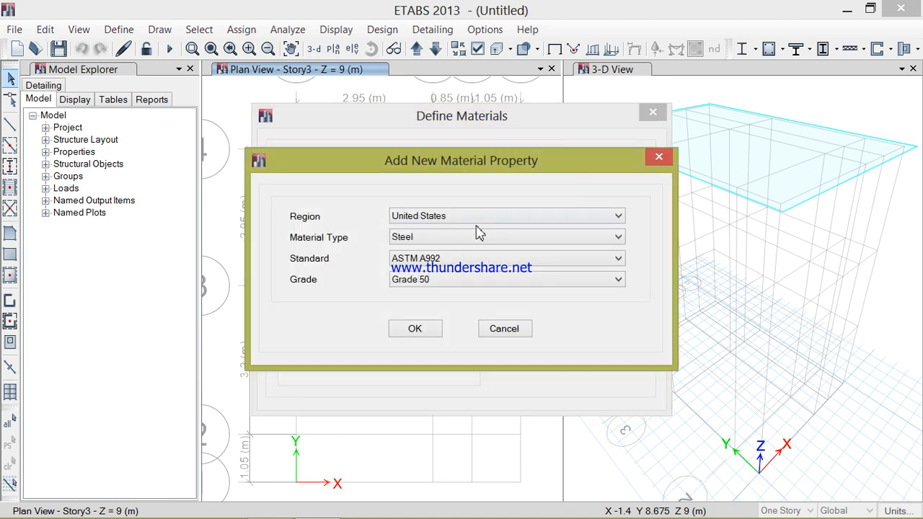
click(476, 218)
click(460, 252)
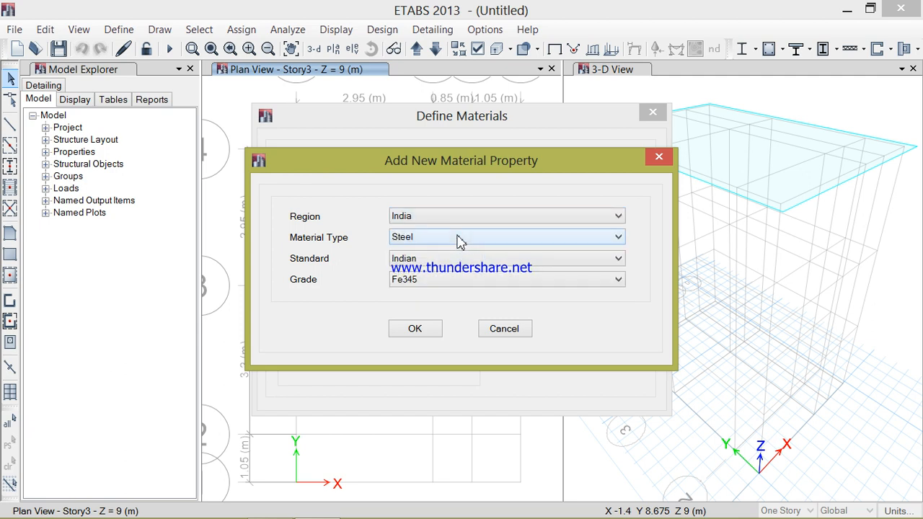
click(460, 242)
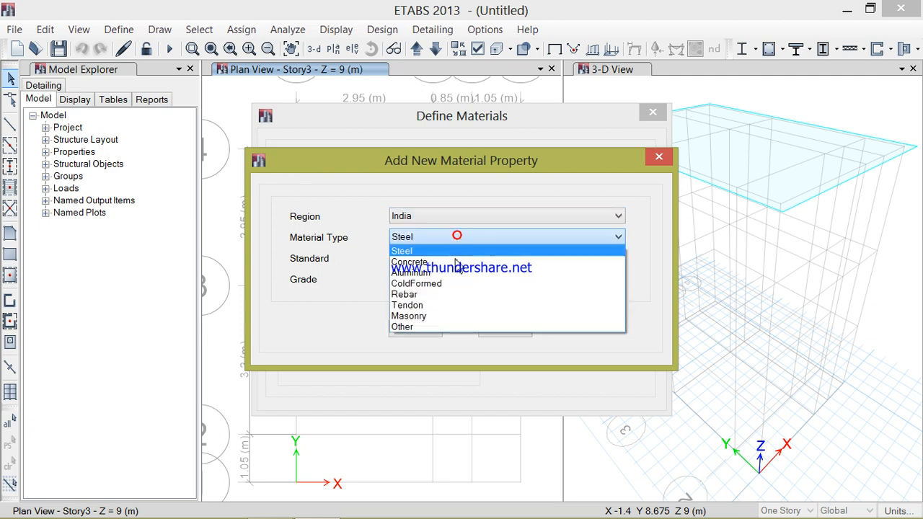
click(452, 296)
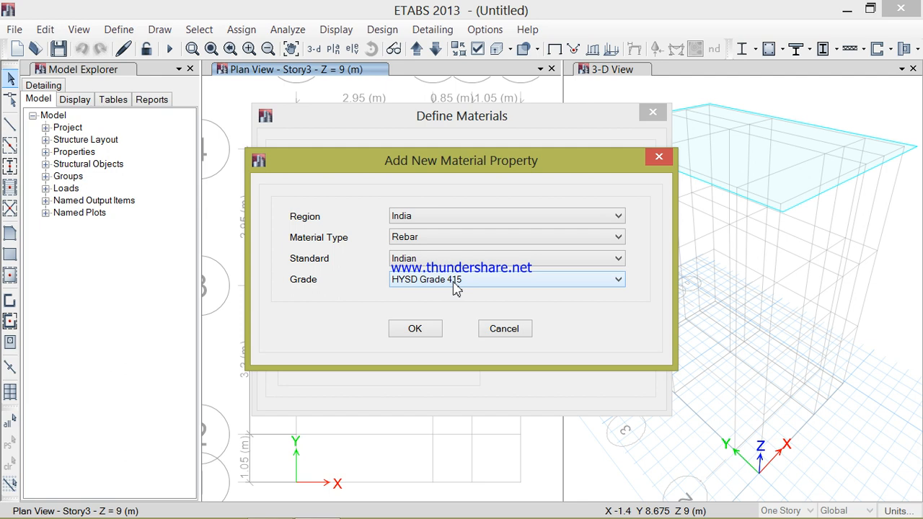
click(433, 330)
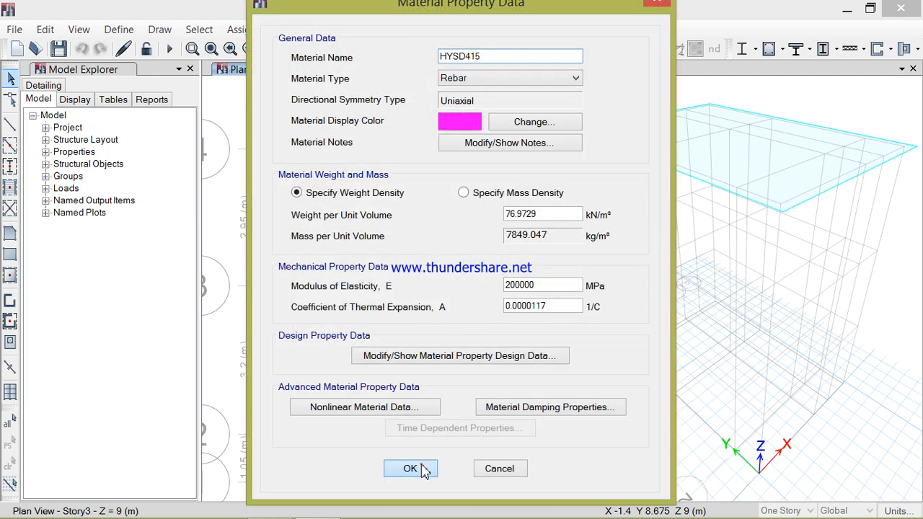
click(410, 469)
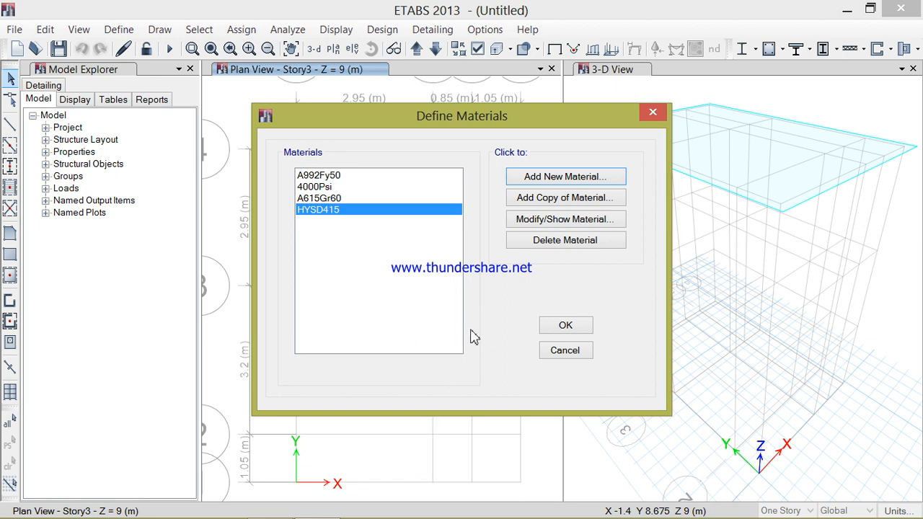
- Add a new Indian concrete material of grade M25 and accept the material definitions
click(572, 180)
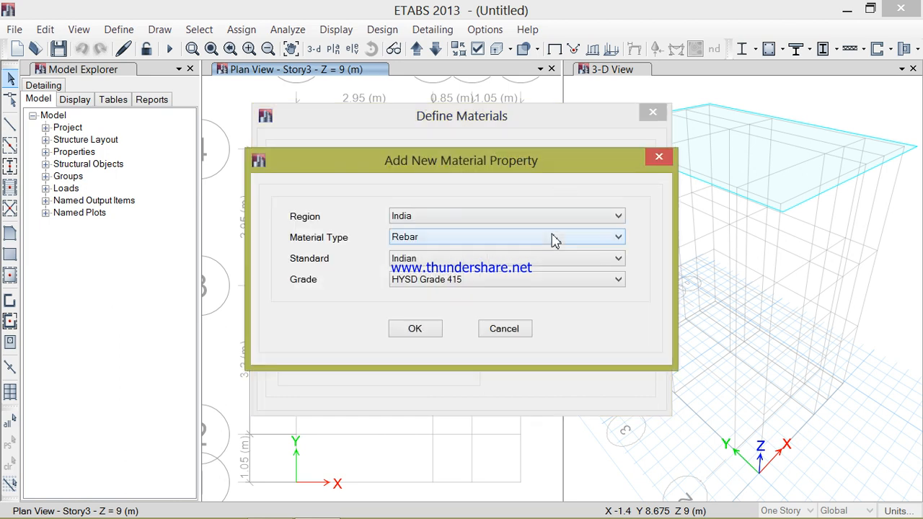
click(556, 240)
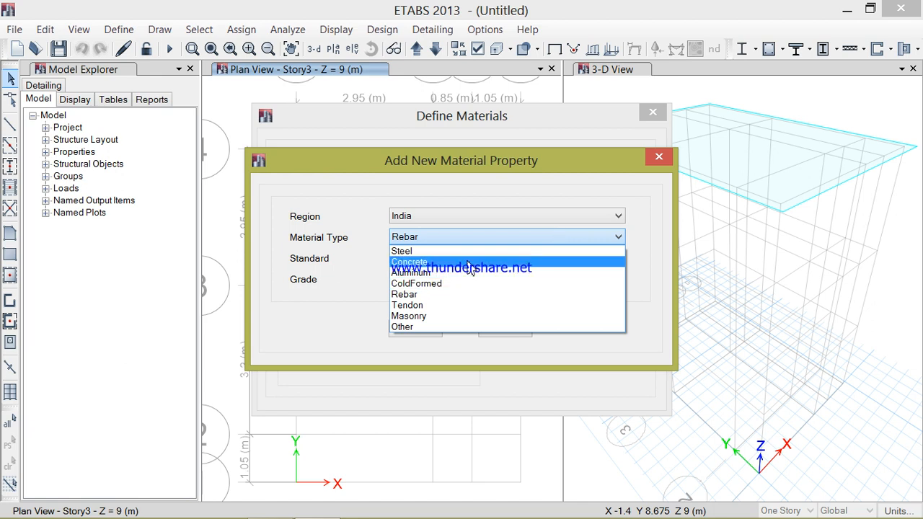
click(470, 267)
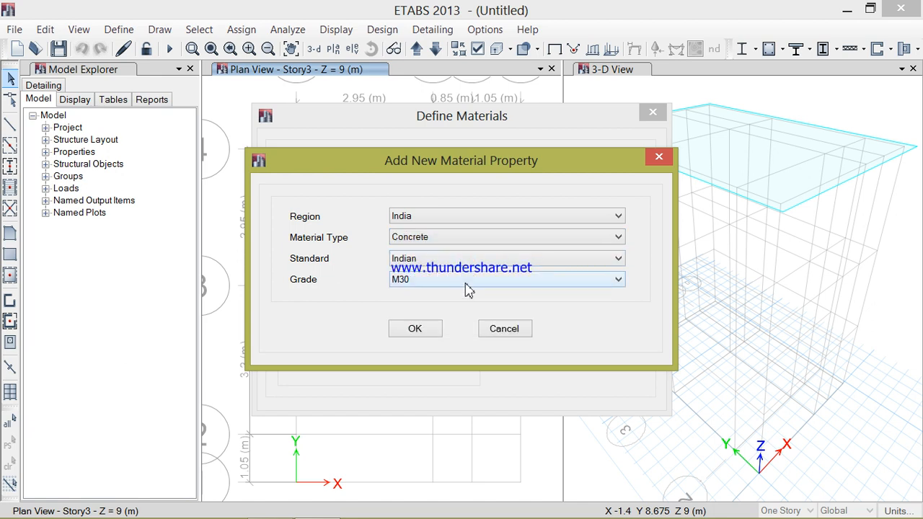
click(465, 284)
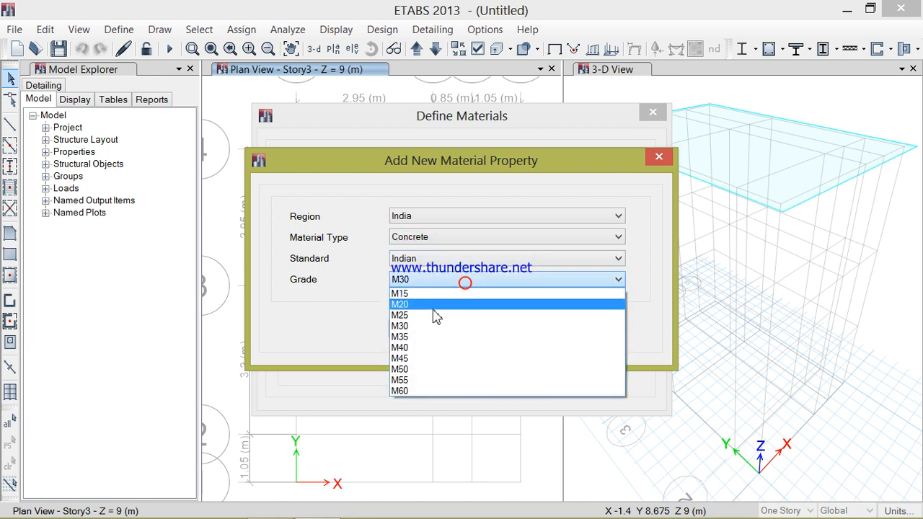
click(433, 315)
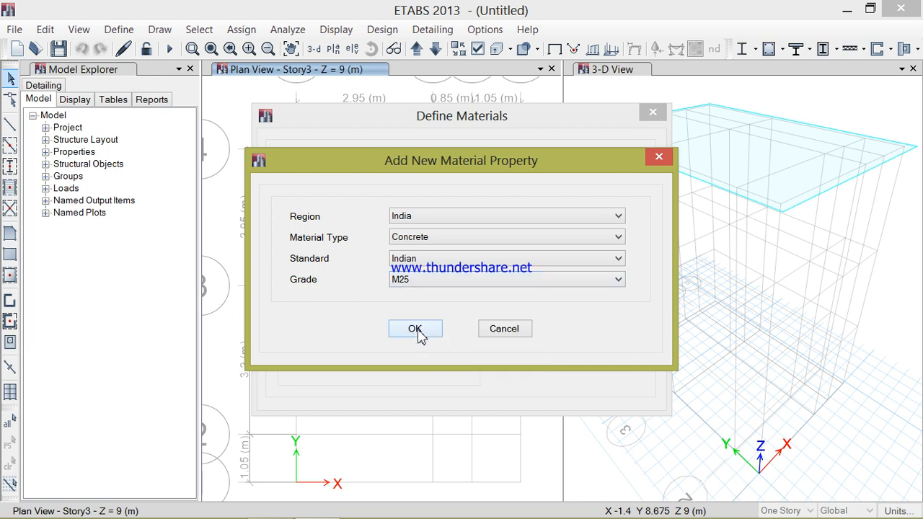
click(415, 329)
click(422, 512)
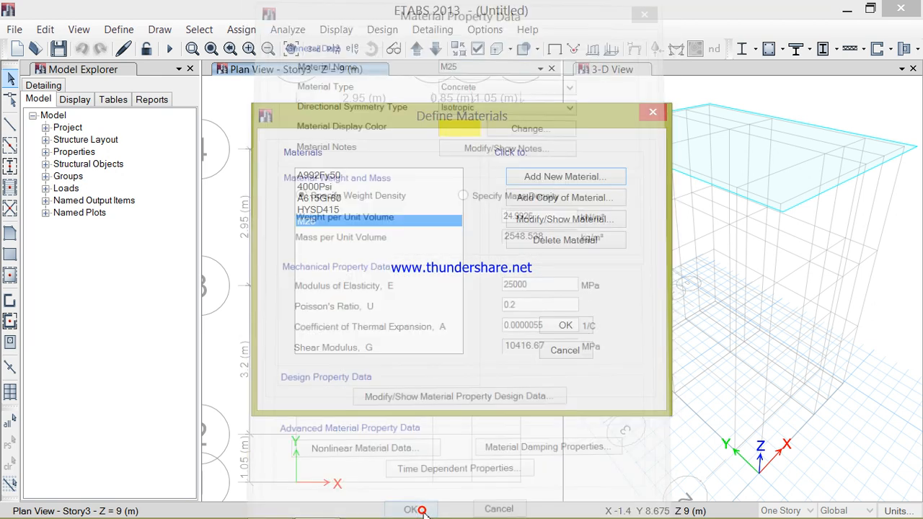
click(580, 326)
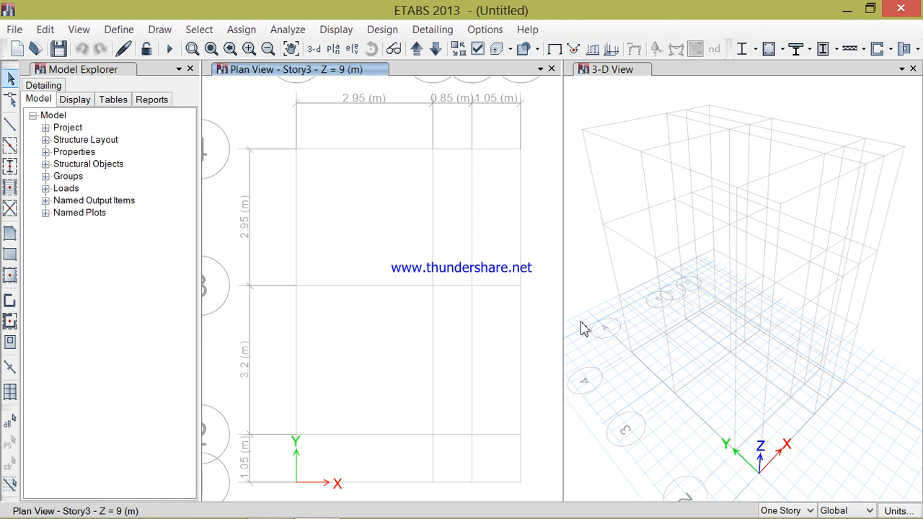
- Add a new concrete rectangular frame section named B230X350 with material M25
click(121, 36)
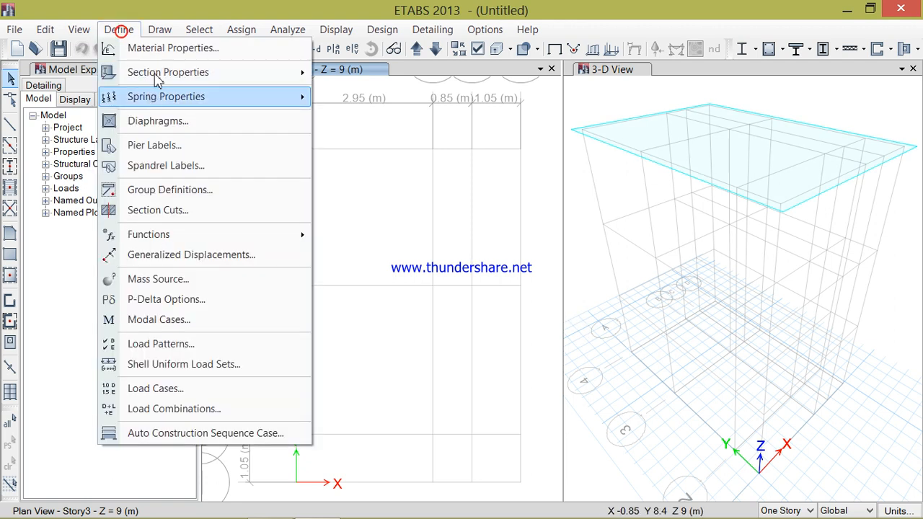
mouse_move(161, 75)
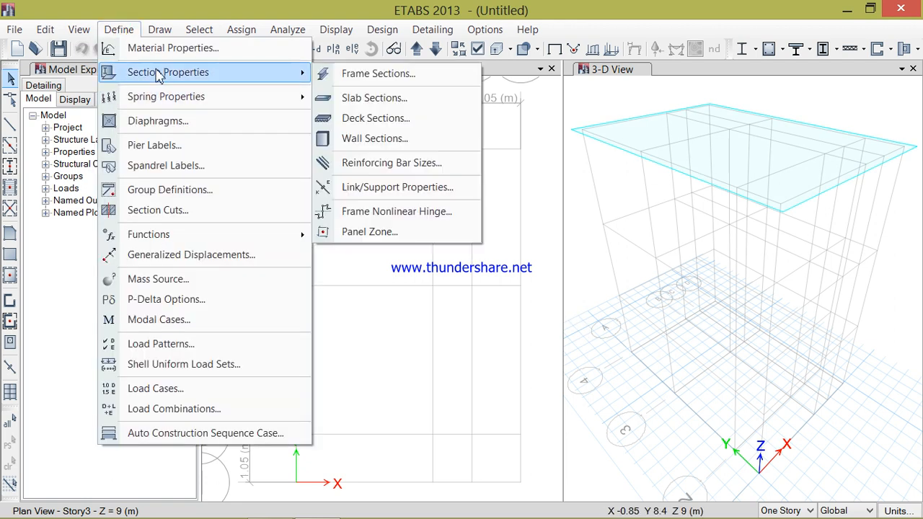
click(351, 75)
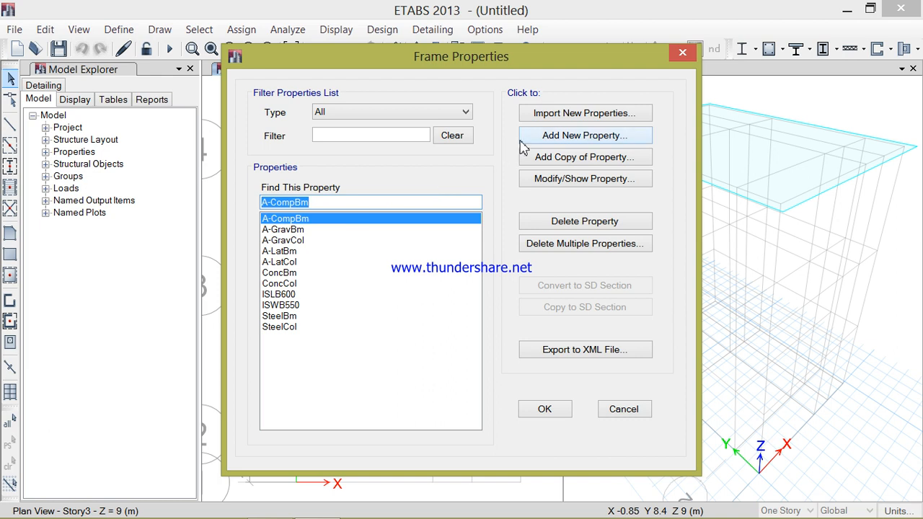
click(577, 143)
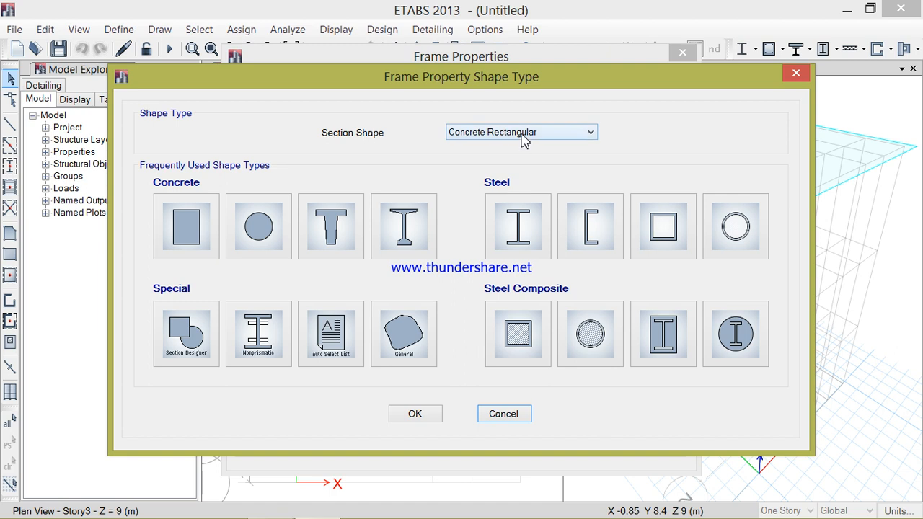
click(176, 231)
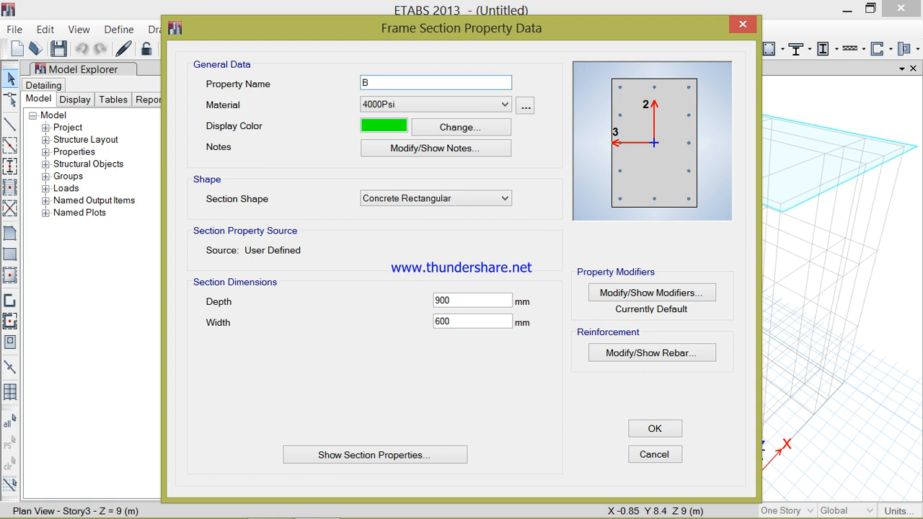
text(230X350)
click(474, 106)
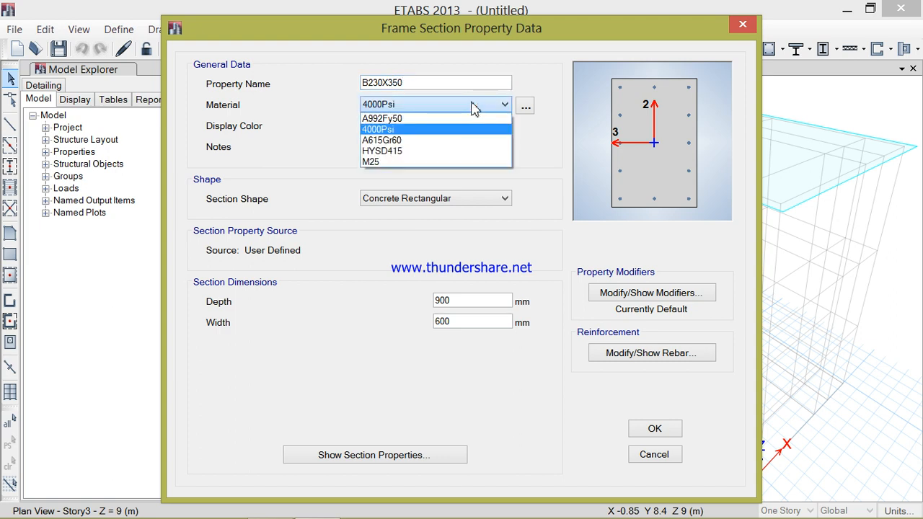
click(445, 163)
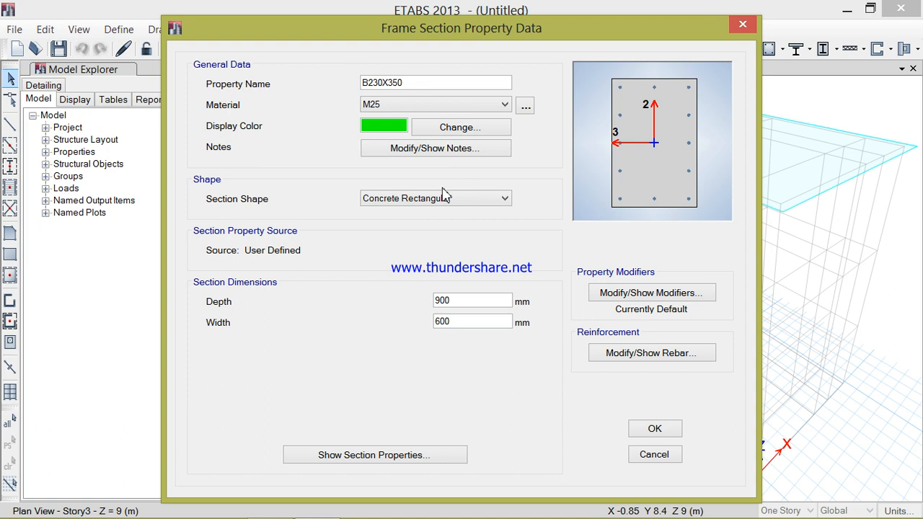
- Set the beam section's depth to 350 mm and its width to 230 mm
drag(452, 302, 429, 296)
text(350)
drag(460, 321, 402, 328)
text(230)
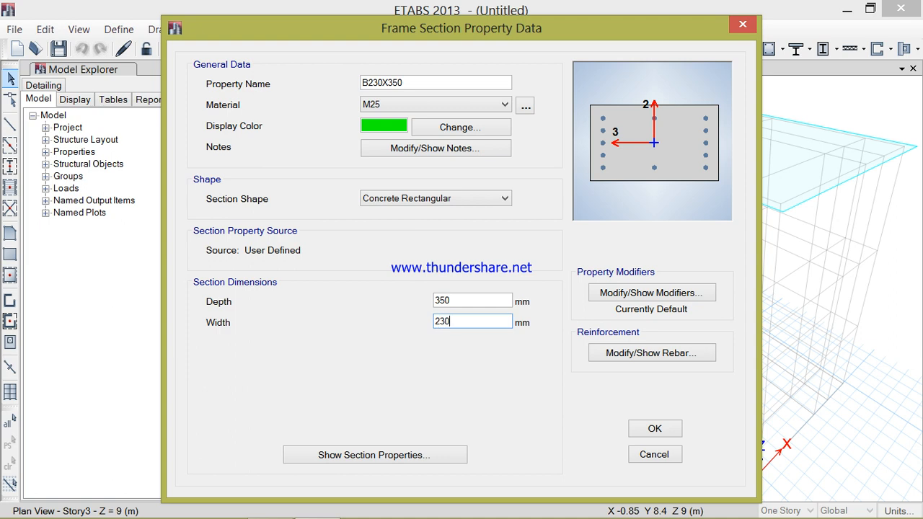
- Set the beam section's reinforcement to M3 Design Only (Beam) with HYSD415 for both longitudinal and confinement bars
click(652, 353)
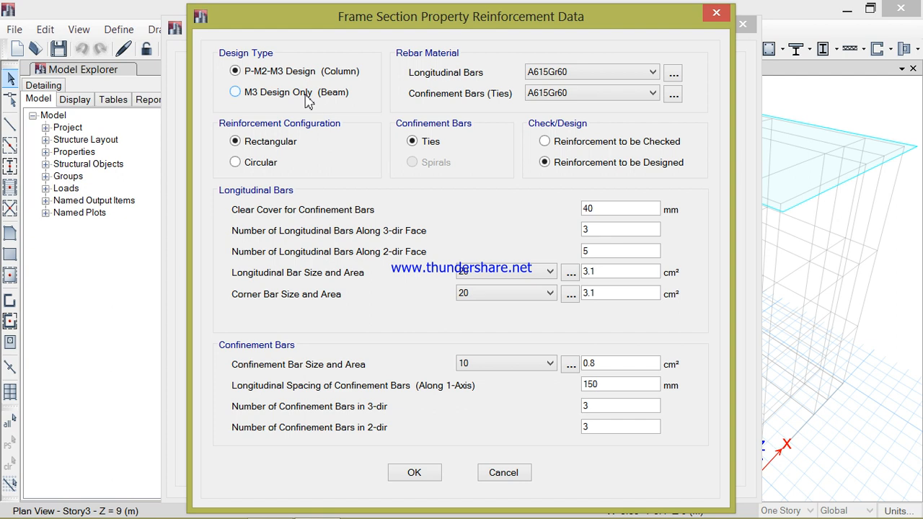
click(308, 99)
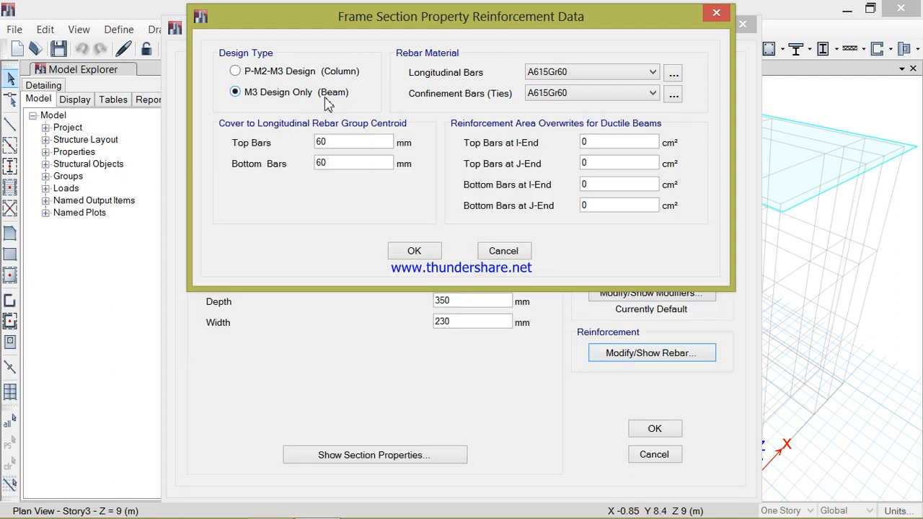
click(583, 72)
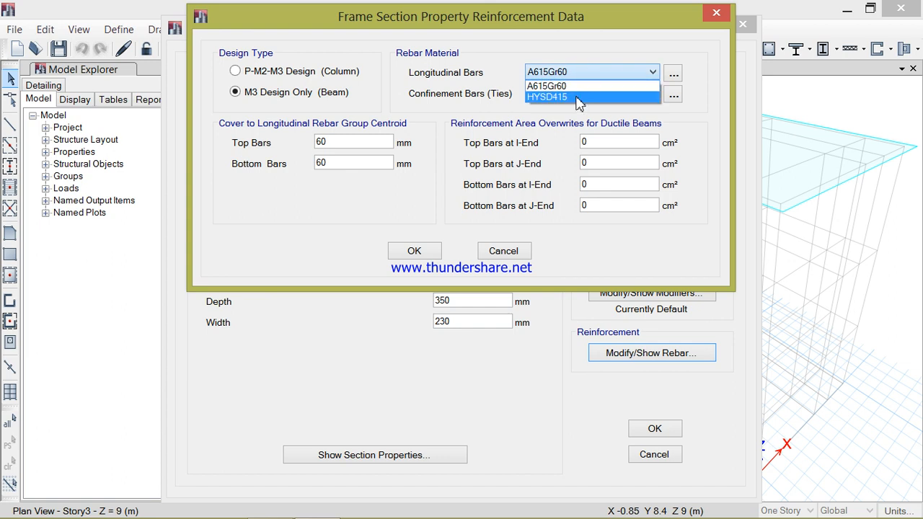
click(576, 98)
click(576, 93)
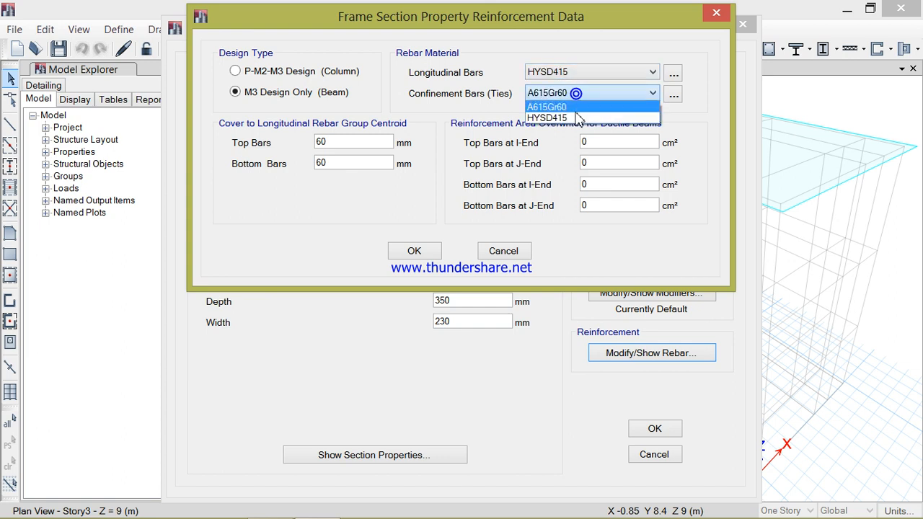
click(571, 119)
- Set the cover of the beam's top and bottom bars to 30 mm and accept the beam section
drag(331, 142, 311, 145)
text(30)
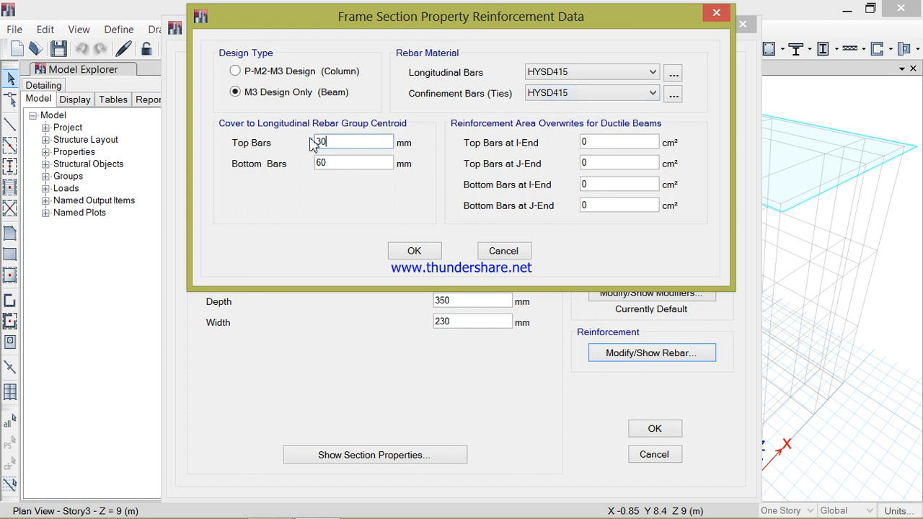
drag(338, 164, 287, 168)
text(30)
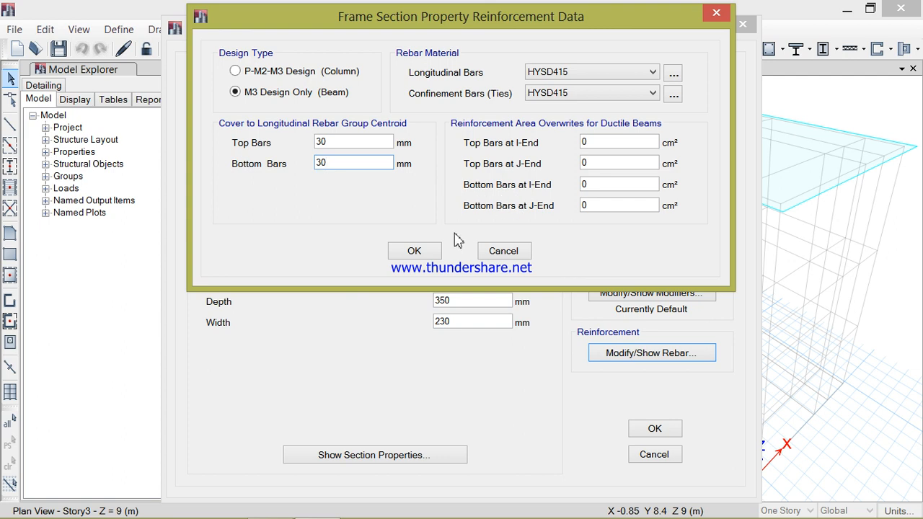
click(423, 250)
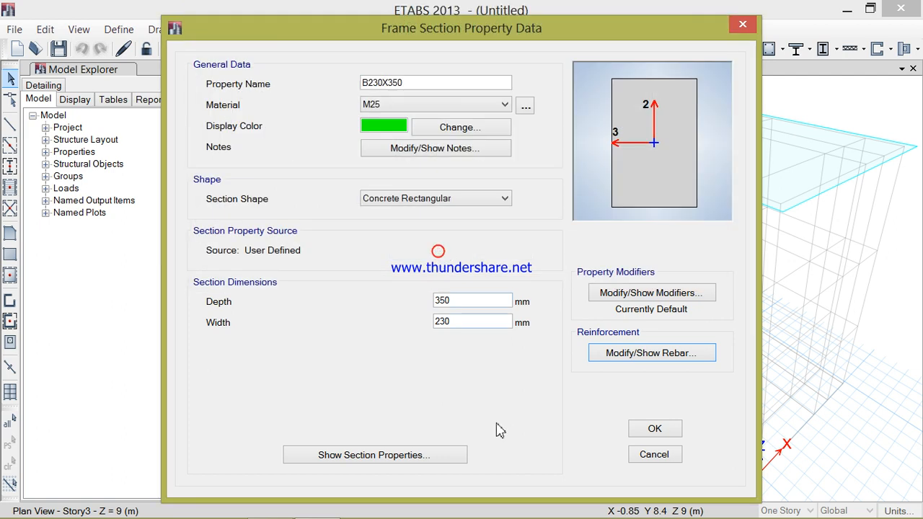
click(639, 431)
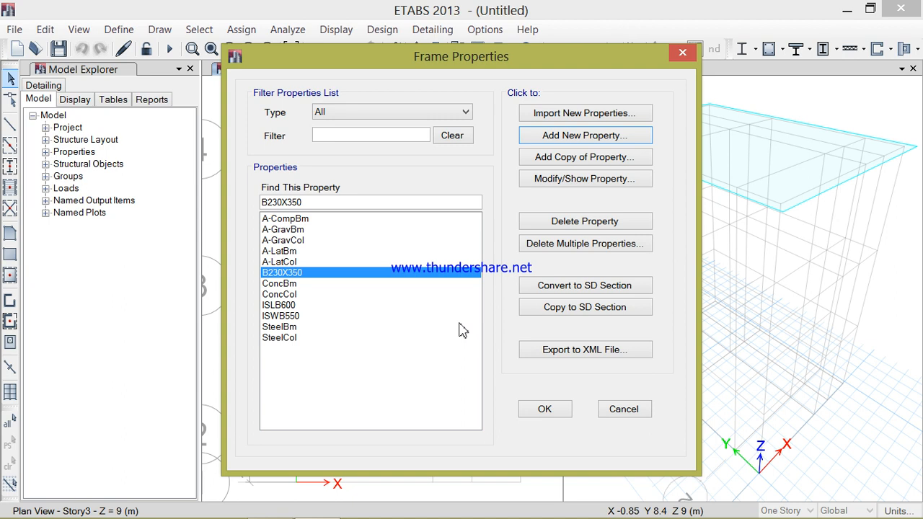
- Add a second concrete rectangular frame section named C230X400 with material M25
click(566, 137)
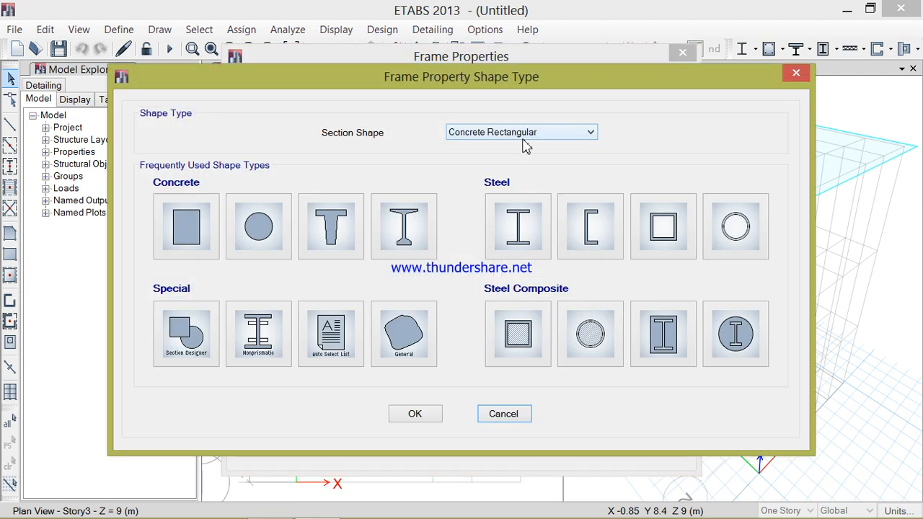
click(190, 221)
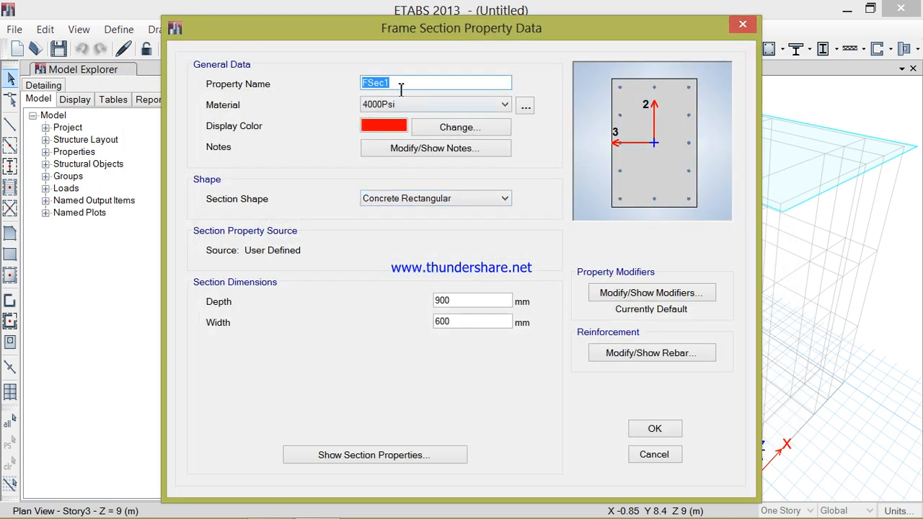
text(C)
text(23)
text(0X400)
click(465, 109)
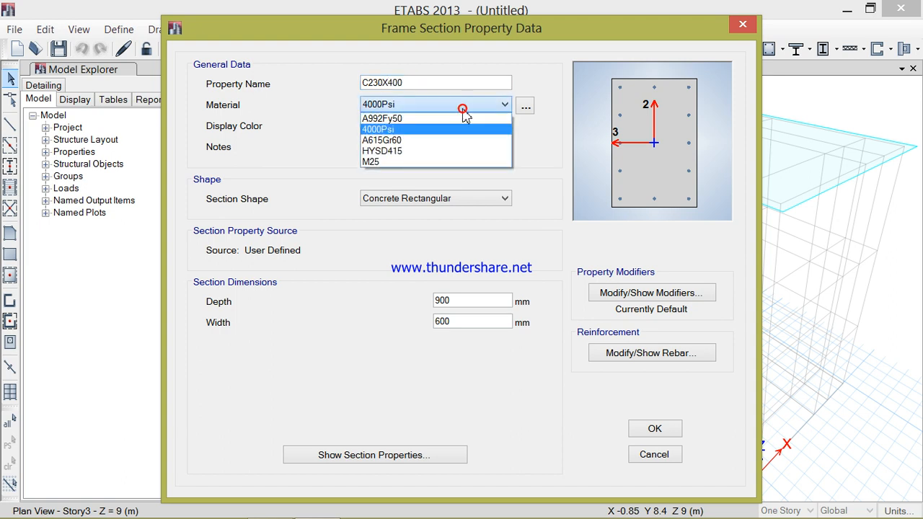
click(462, 161)
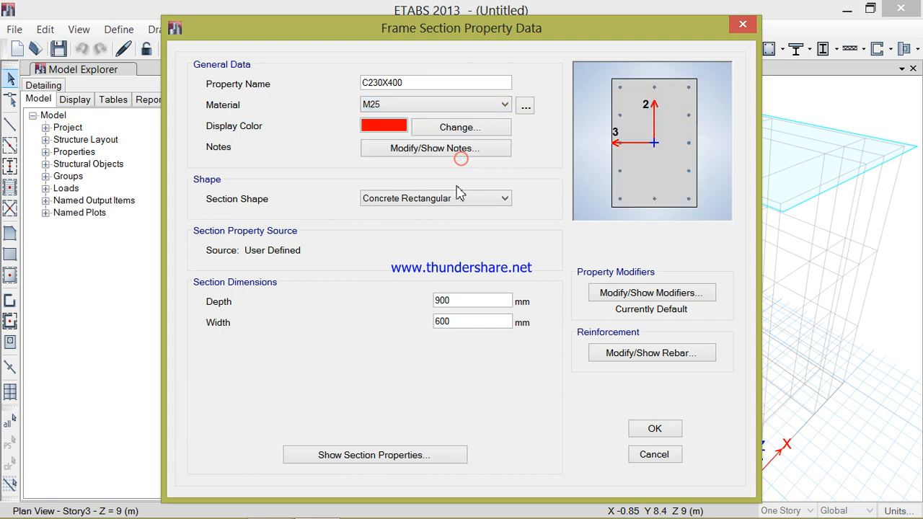
- Set the column section's depth to 400 mm and its width to 230 mm
double_click(454, 302)
text(400)
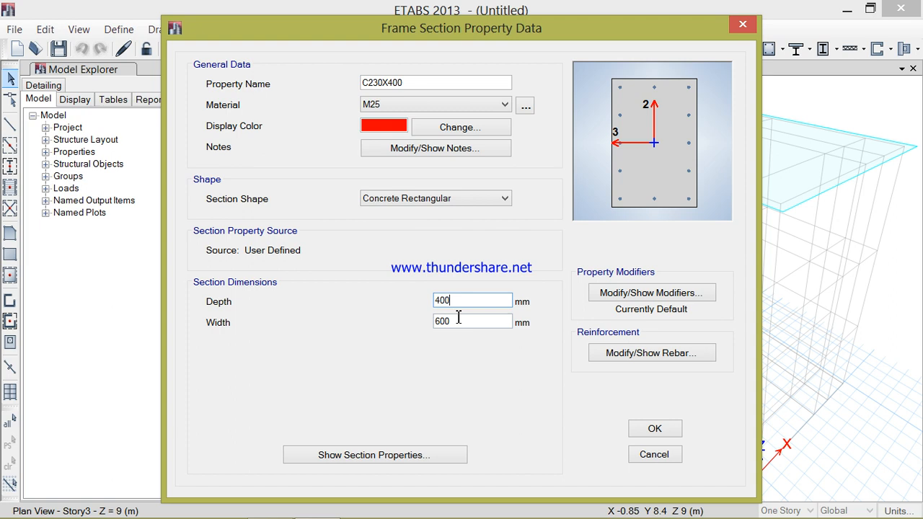
key(Tab)
text(23)
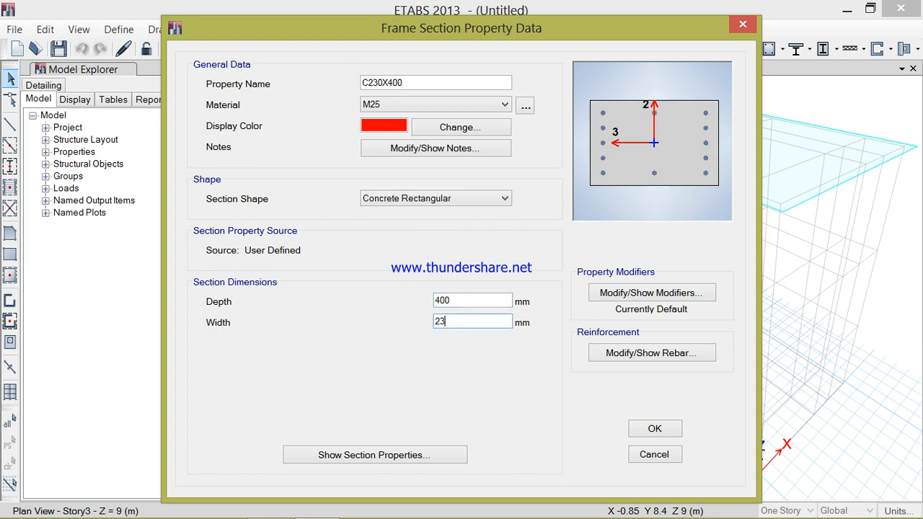
- Use HYSD415 for the column section's longitudinal and confinement bars, and accept the section and the frame properties
click(679, 354)
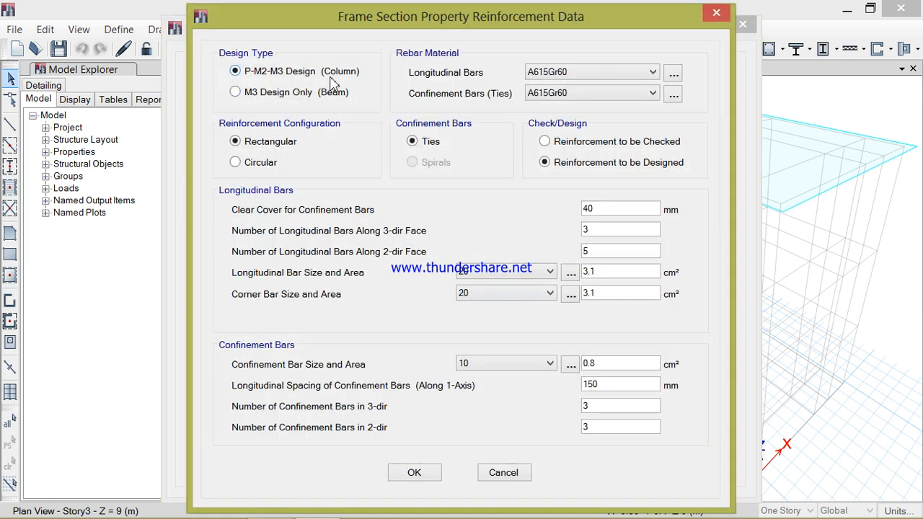
click(600, 73)
click(592, 97)
click(593, 93)
click(592, 117)
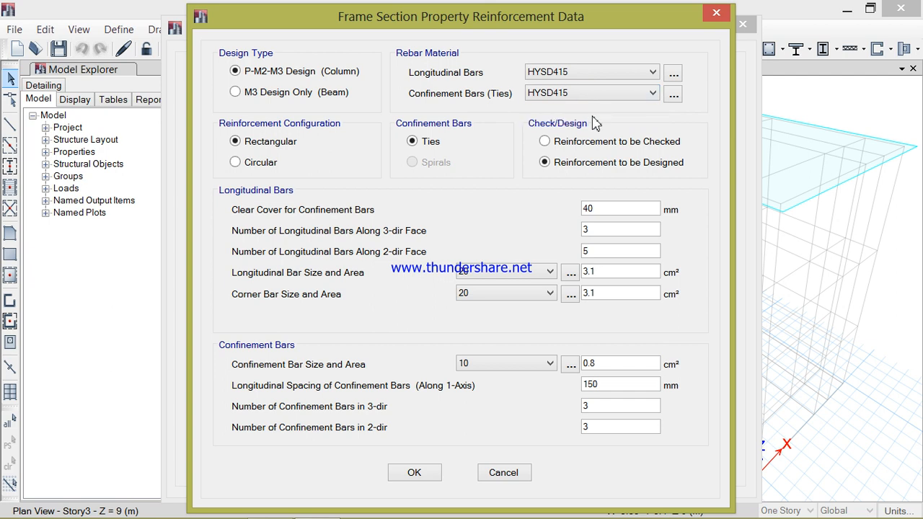
click(599, 209)
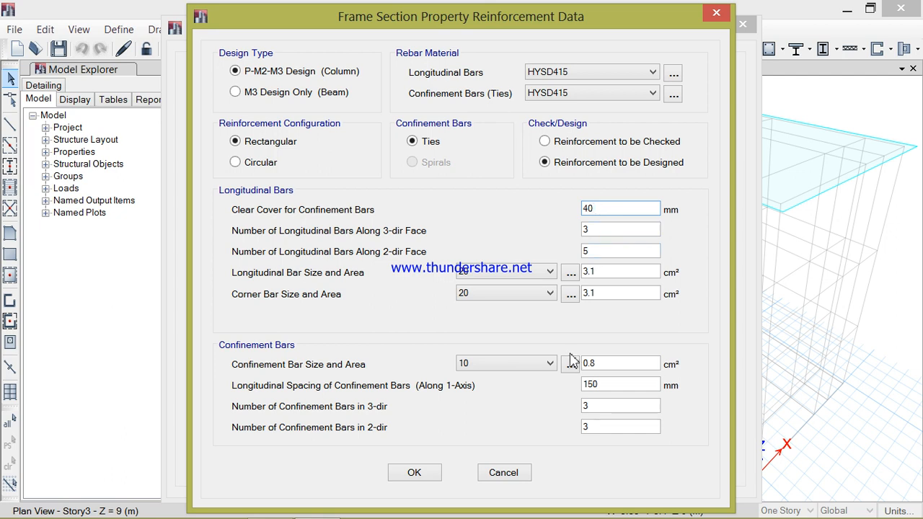
click(431, 471)
click(672, 428)
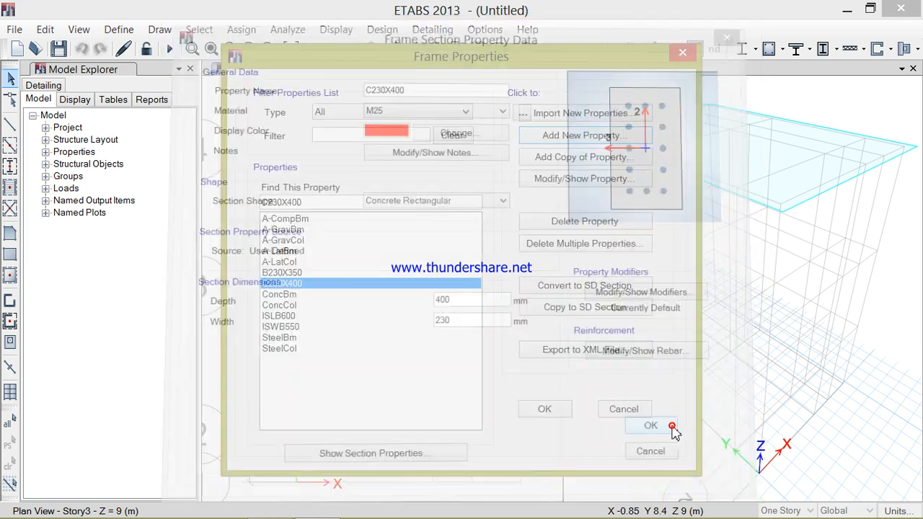
click(546, 410)
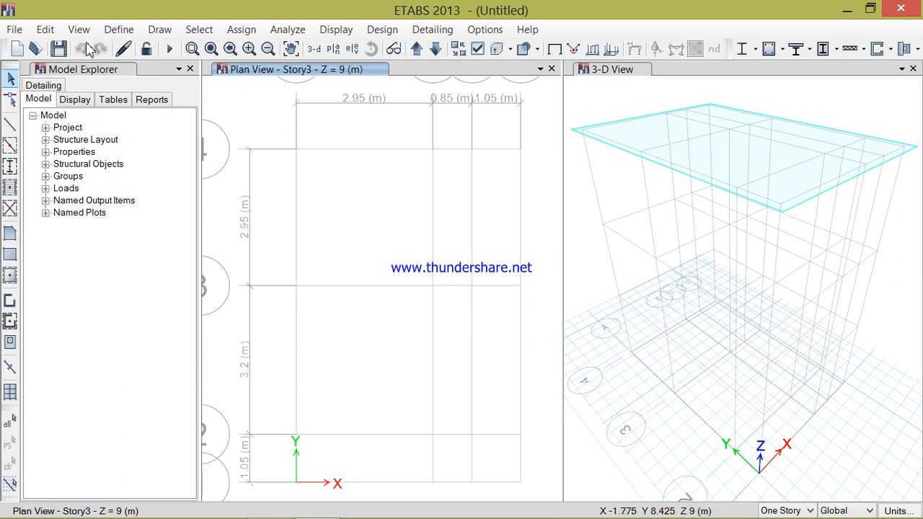
- Add a new slab property named Slab150
click(121, 30)
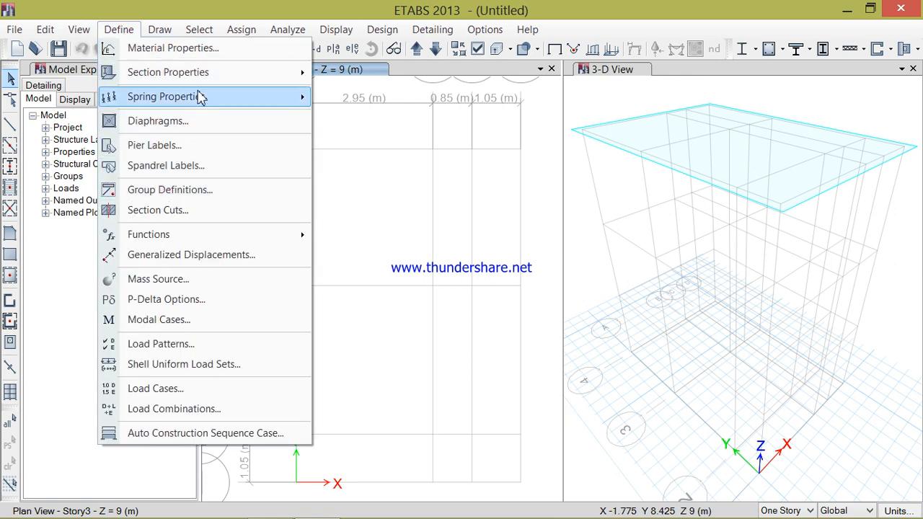
mouse_move(202, 85)
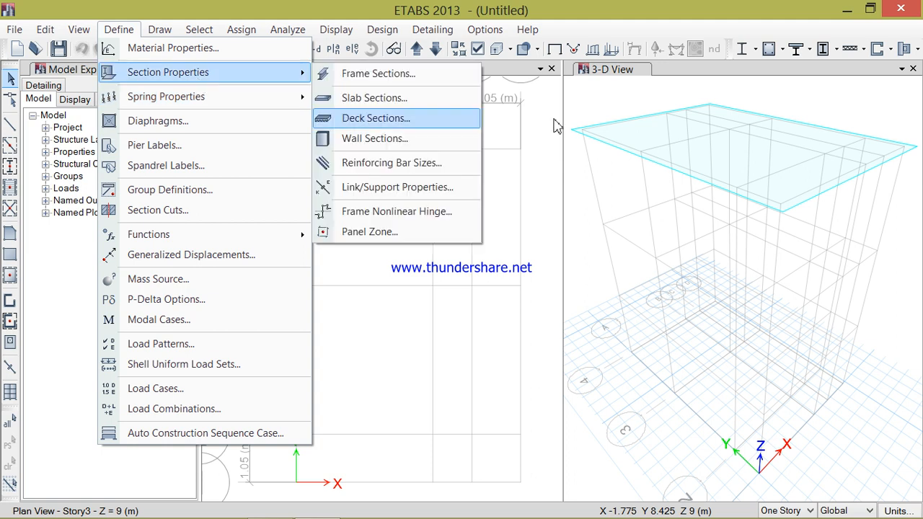
click(422, 97)
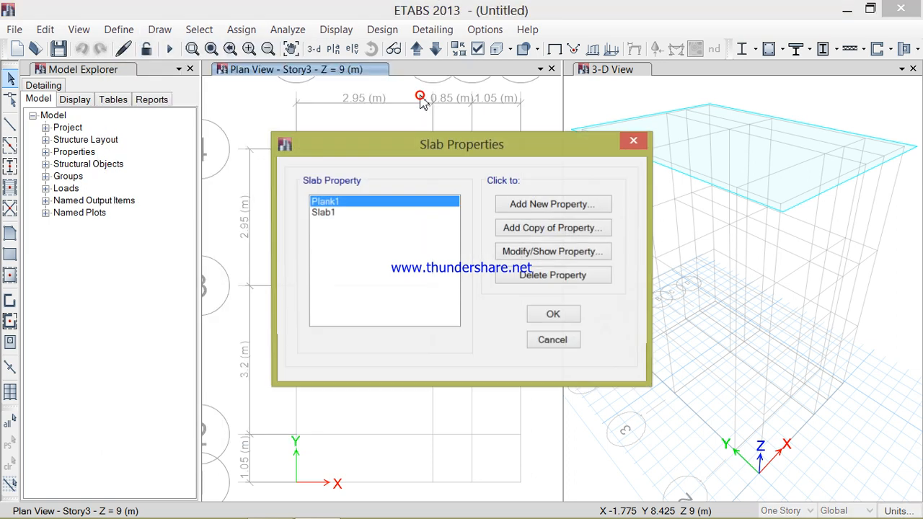
click(518, 206)
click(490, 93)
key(BackSpace)
text(150)
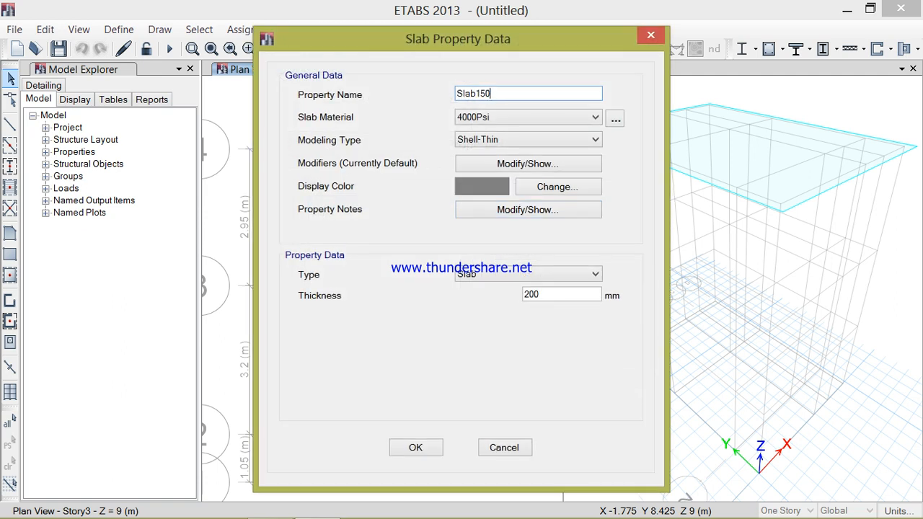
- Set the new slab property's material to M25 and its modeling type to Membrane
click(541, 121)
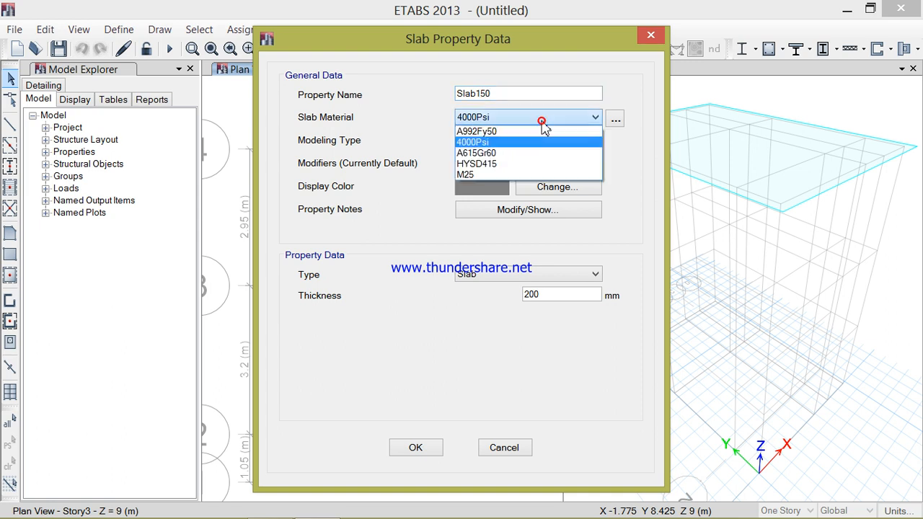
click(539, 174)
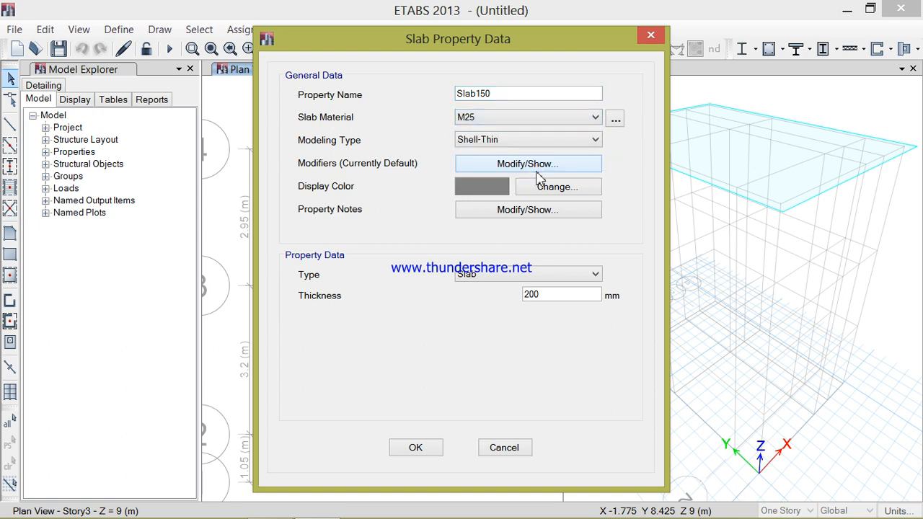
click(555, 139)
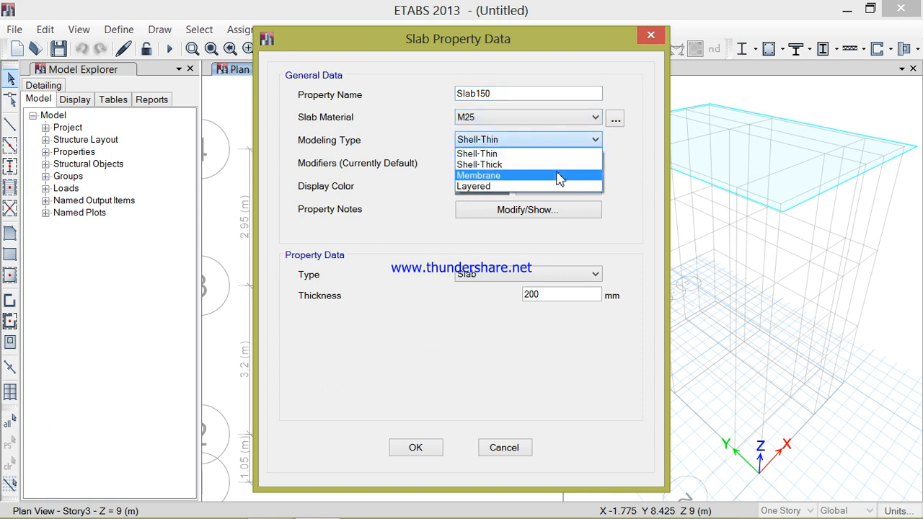
click(556, 174)
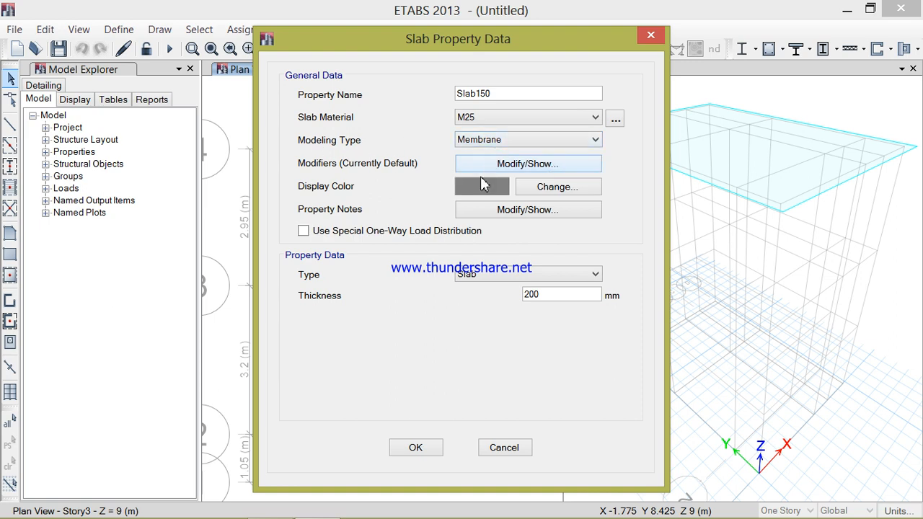
- Set the Slab150 thickness to 150 mm, and accept the section and the slab properties
double_click(545, 293)
text(150)
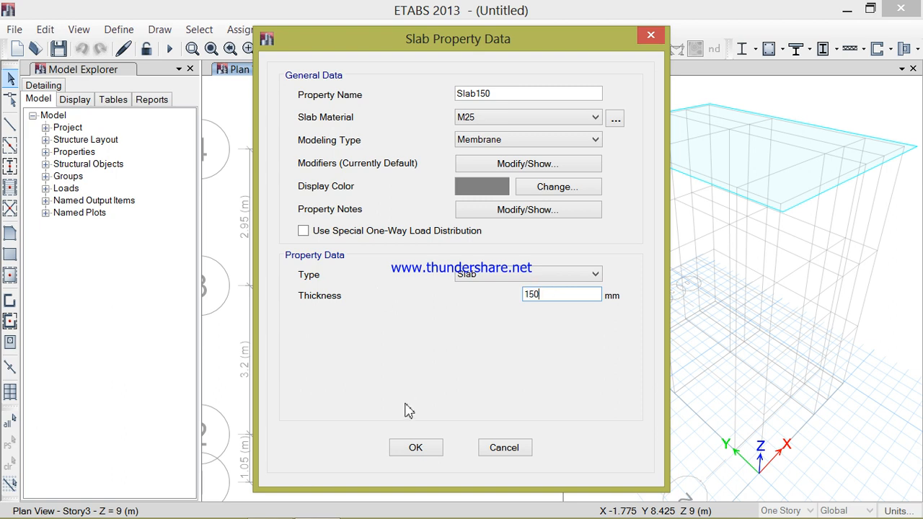
click(417, 448)
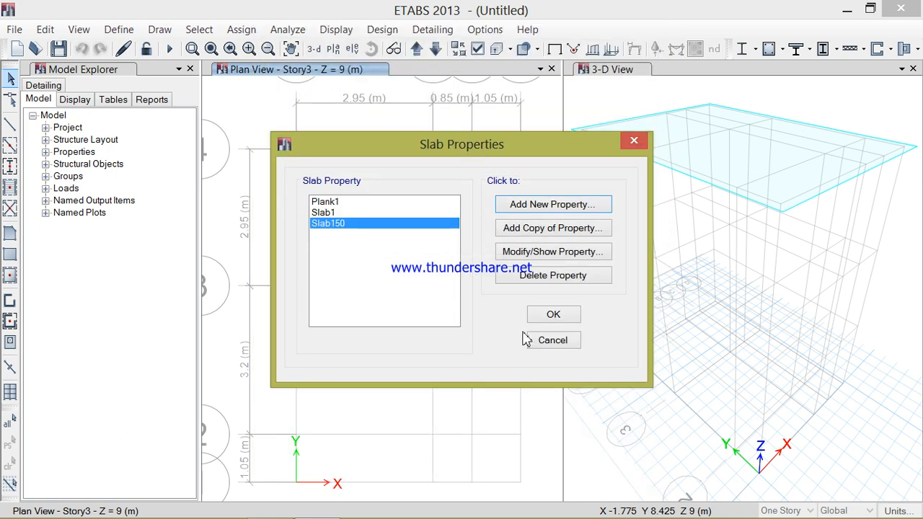
click(544, 315)
- Add a load pattern named WL with type Super Dead and a self weight multiplier of 0
click(124, 31)
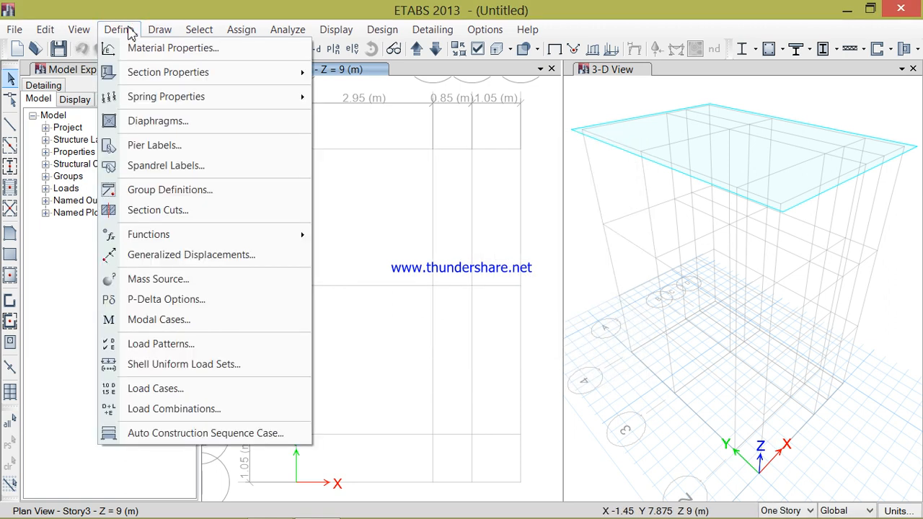
click(170, 346)
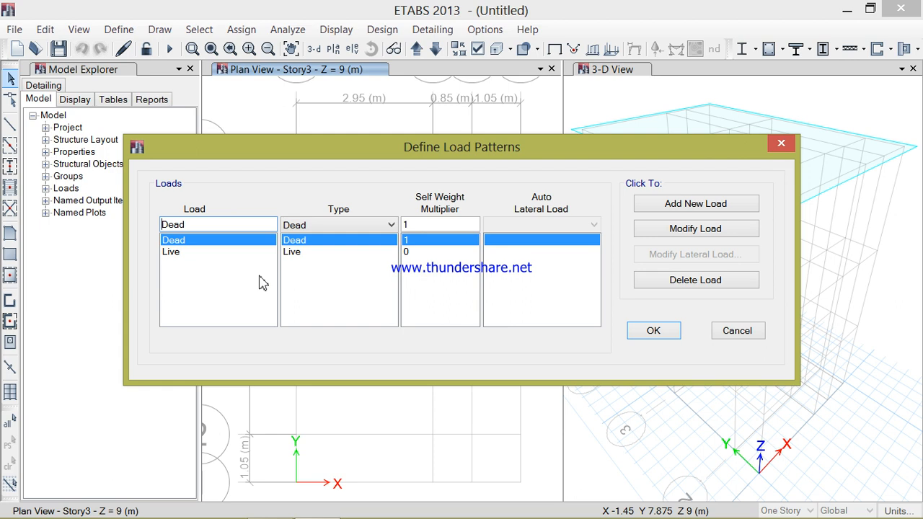
double_click(209, 224)
text(WL)
click(372, 228)
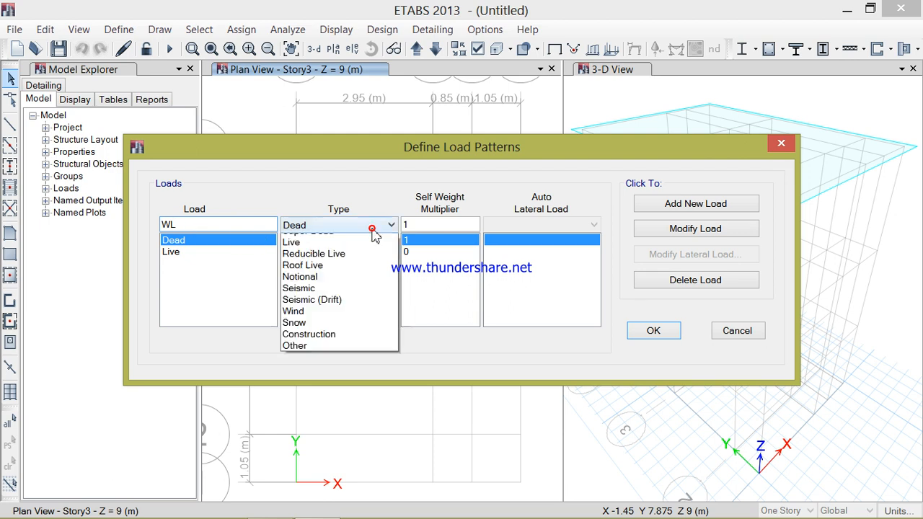
click(329, 258)
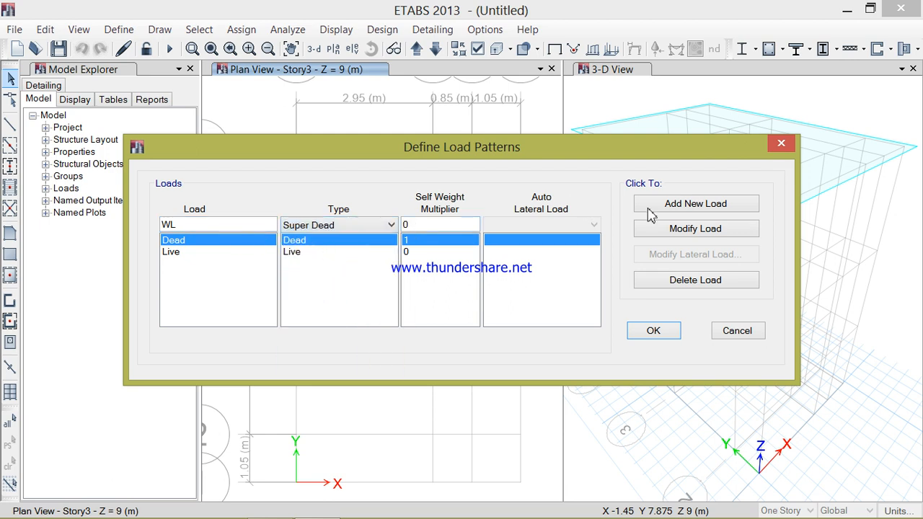
click(686, 206)
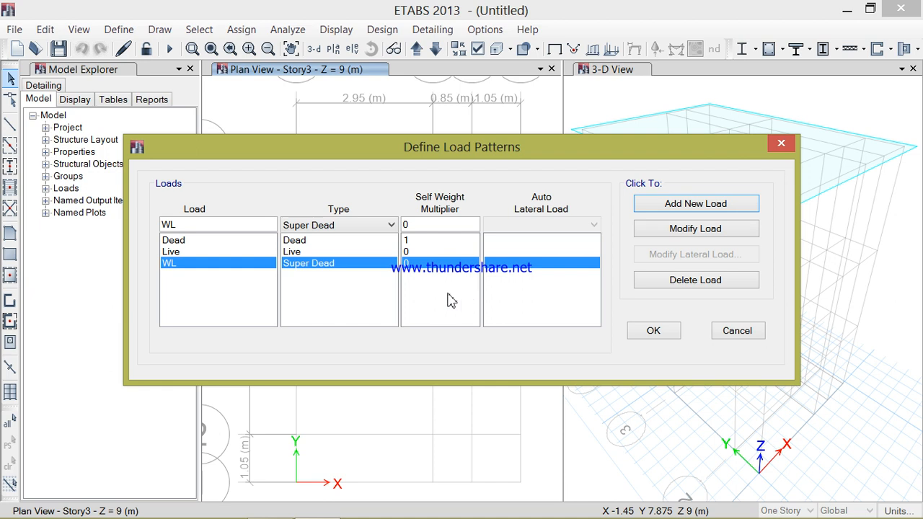
- Add a Super Dead load pattern named FF and accept the load pattern definitions
drag(184, 225, 145, 230)
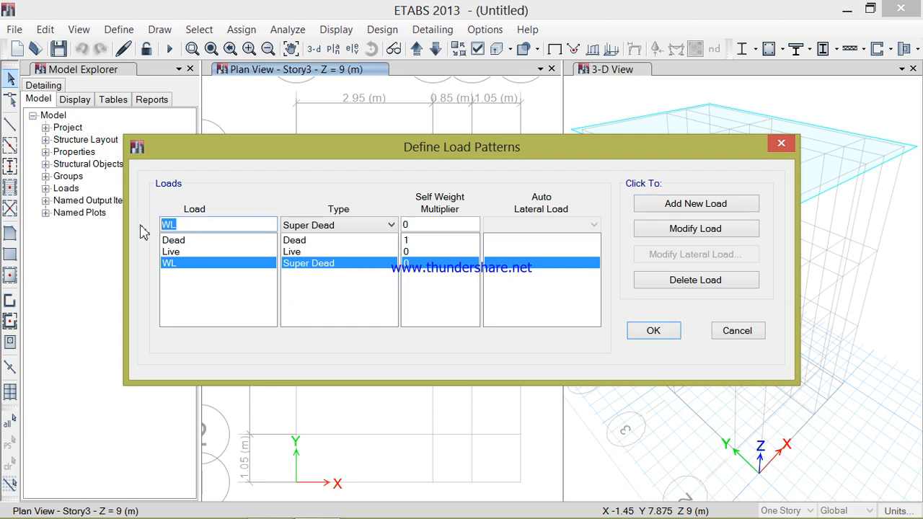
text(FF)
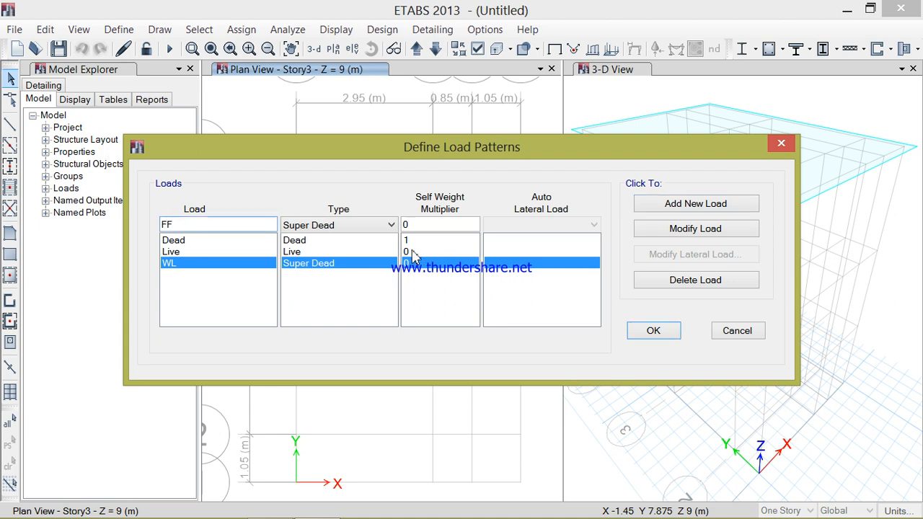
click(729, 204)
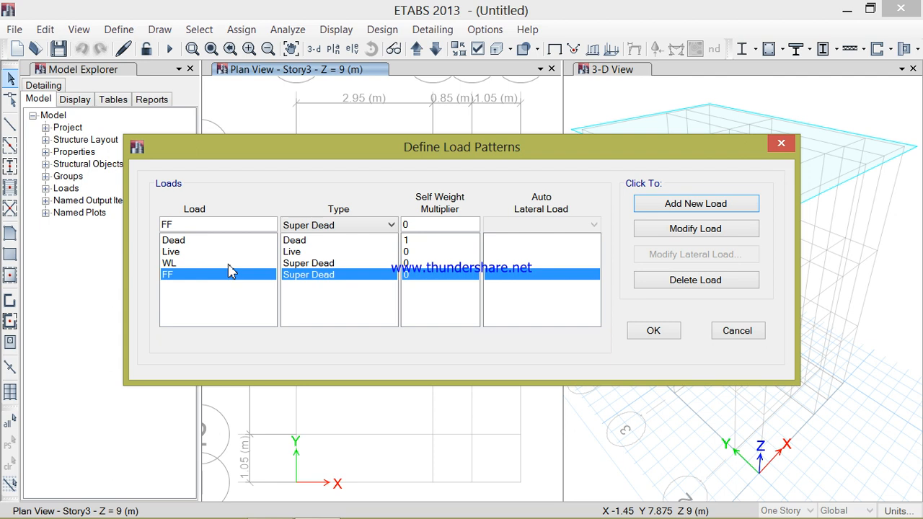
click(662, 335)
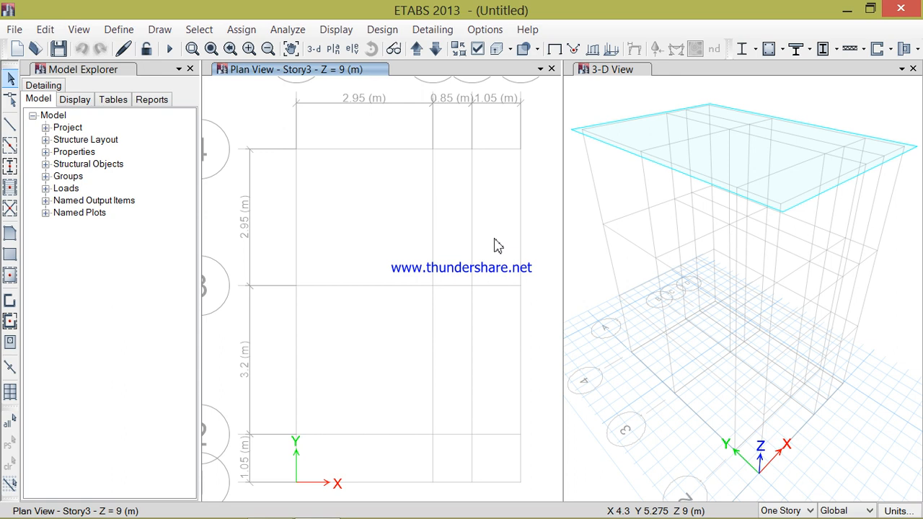
- Draw B230X350 beams along grid line 4 from A through B to D on the Story3 plan
click(10, 124)
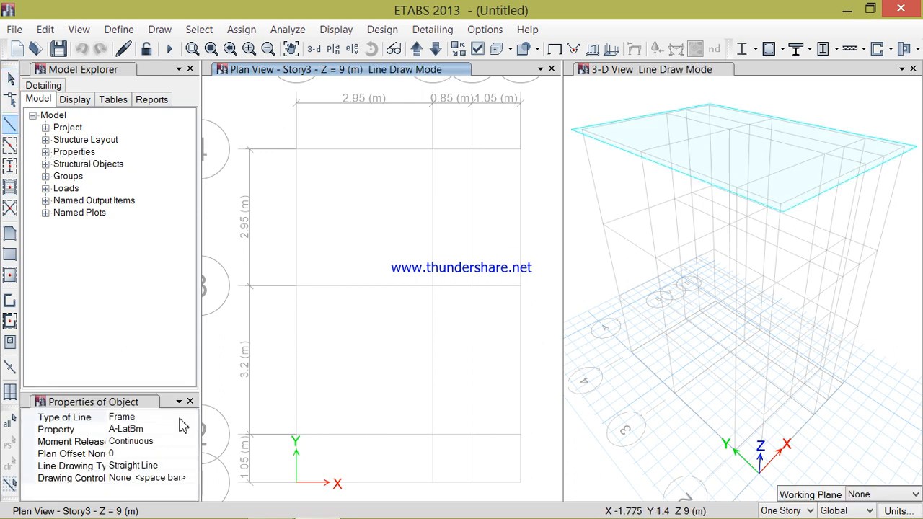
click(133, 429)
click(191, 428)
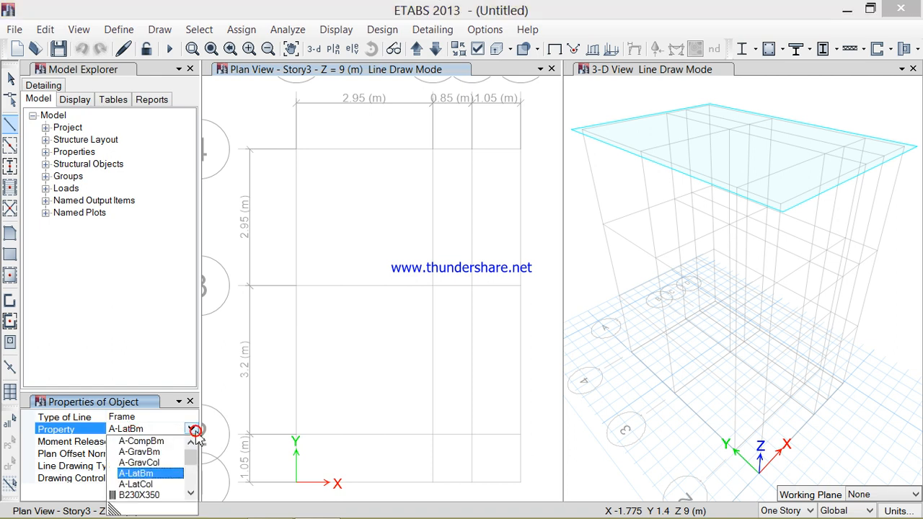
click(168, 495)
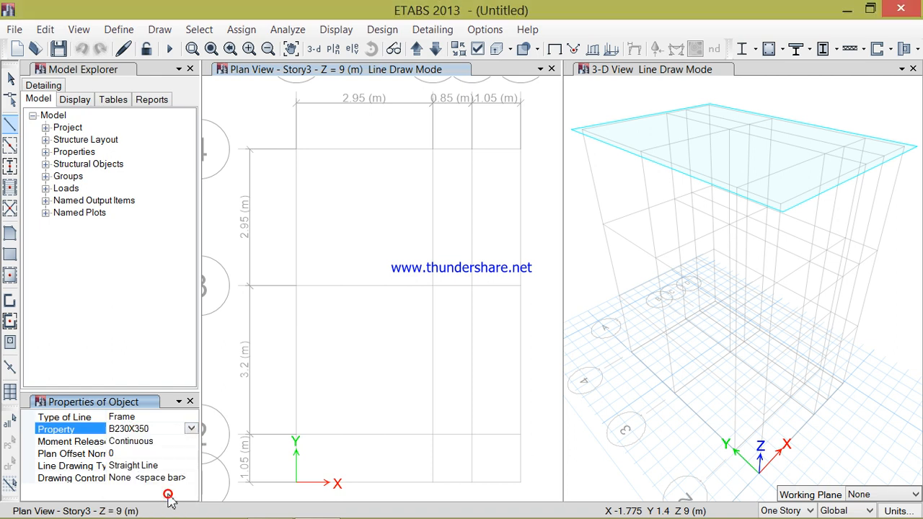
click(295, 151)
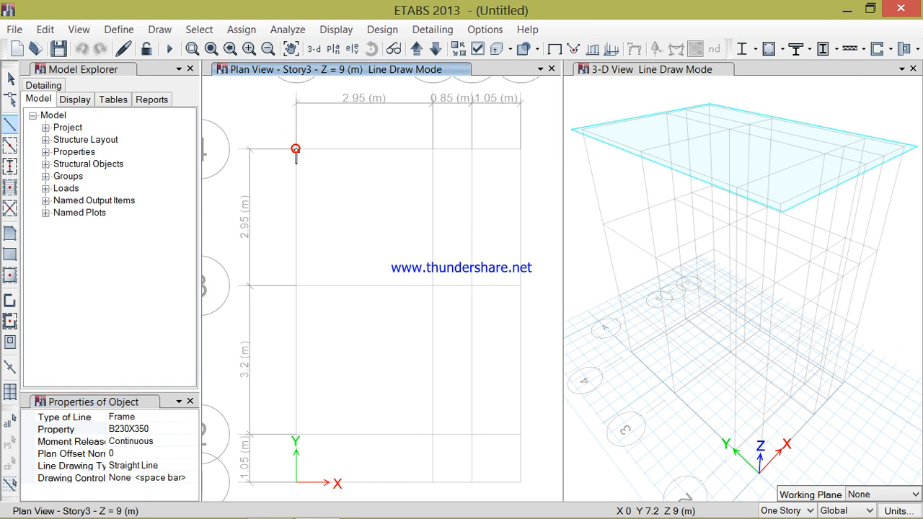
click(433, 149)
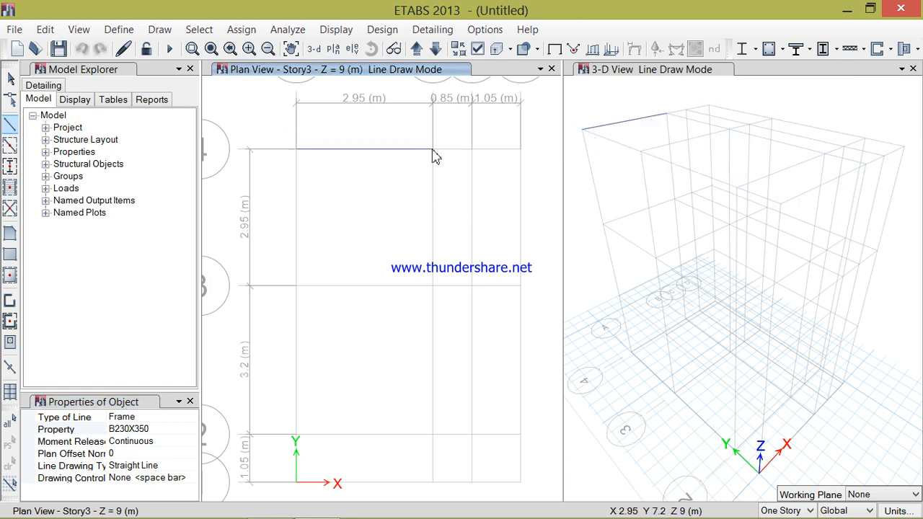
click(519, 151)
right_click(601, 196)
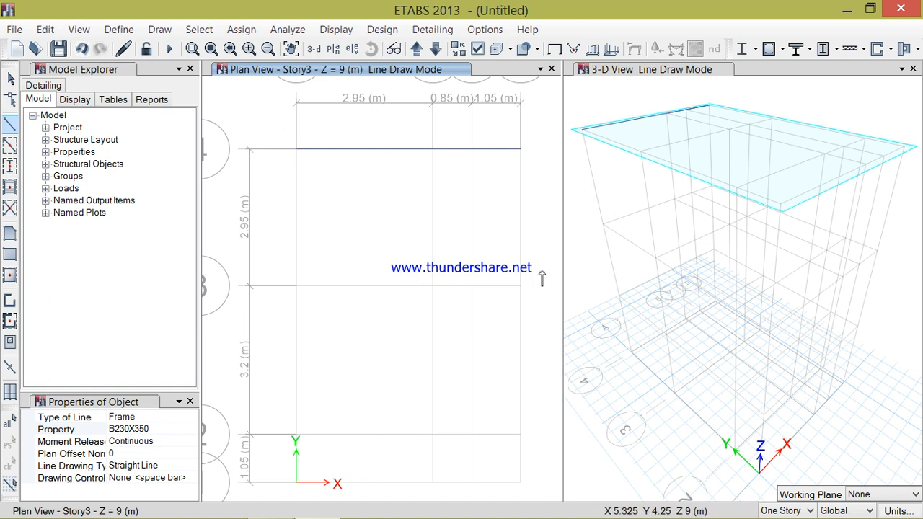
- Draw B230X350 beams along grid line D from 4 to 2, and between D and B on grid lines 2 and 3
click(520, 150)
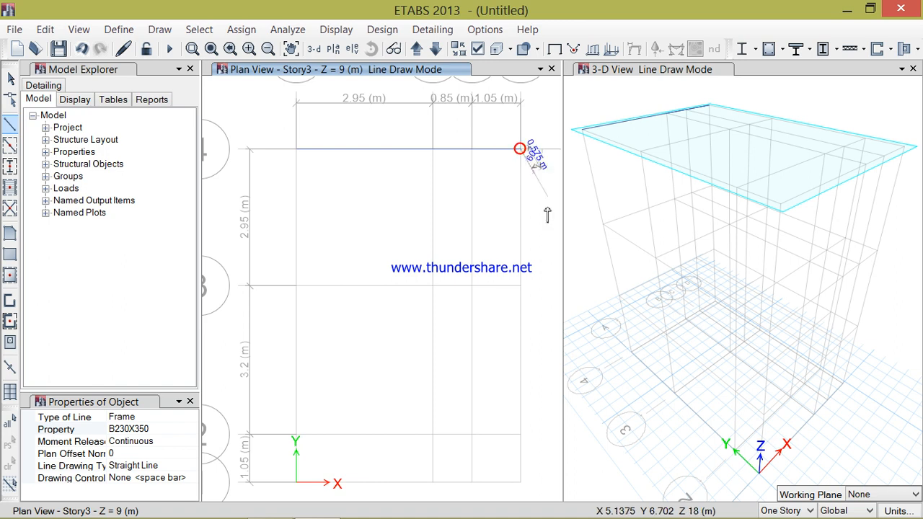
click(520, 287)
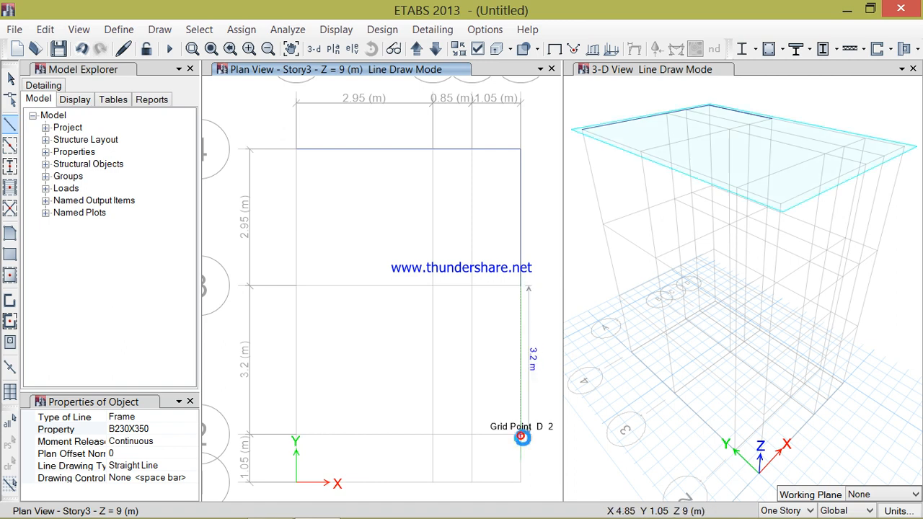
click(521, 436)
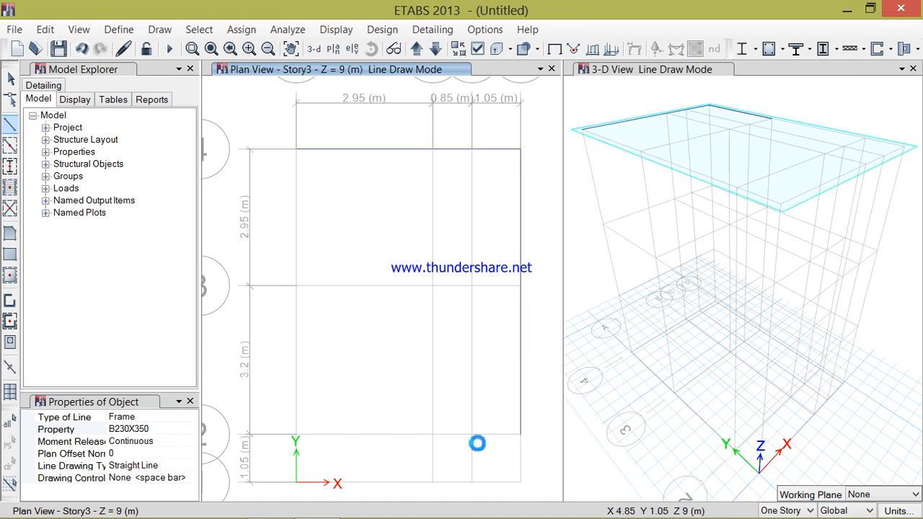
click(433, 435)
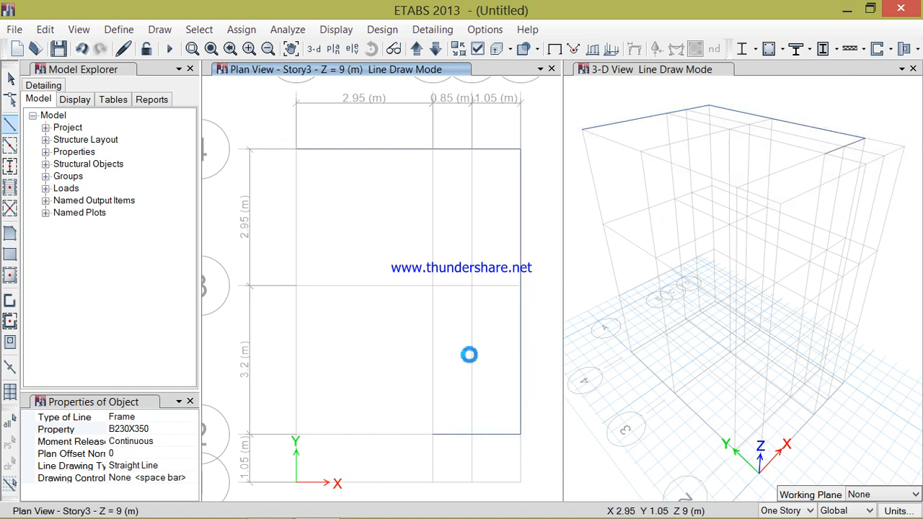
click(521, 287)
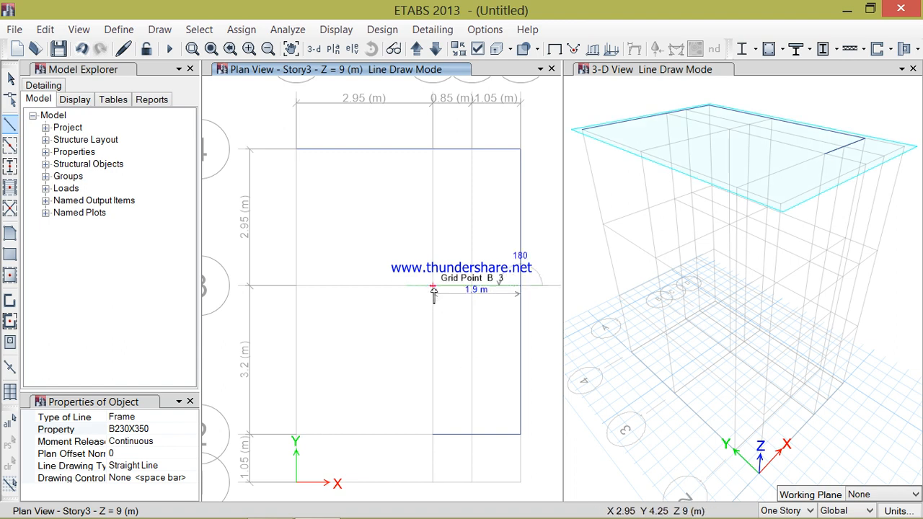
click(434, 287)
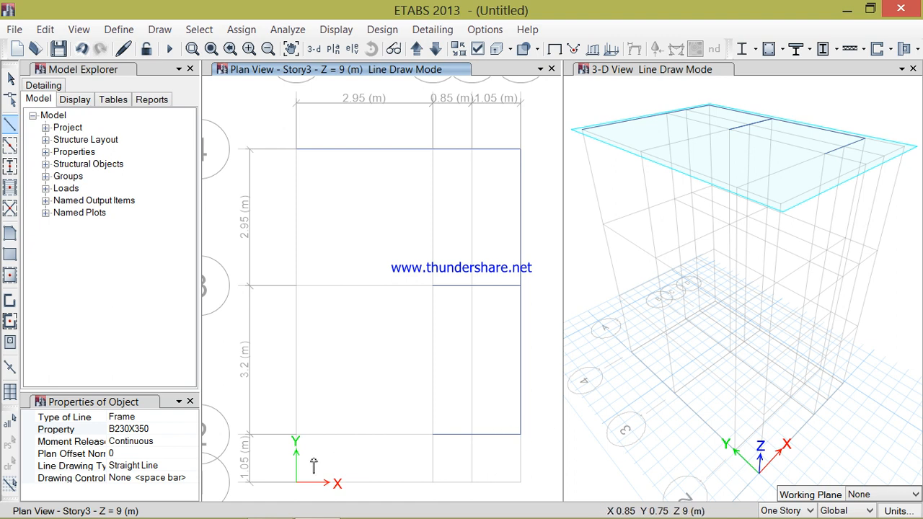
- Quick-draw A-LatBm beams on grid lines A and B between 4 and 2, and between A and B on grid lines 3 and 2
click(10, 145)
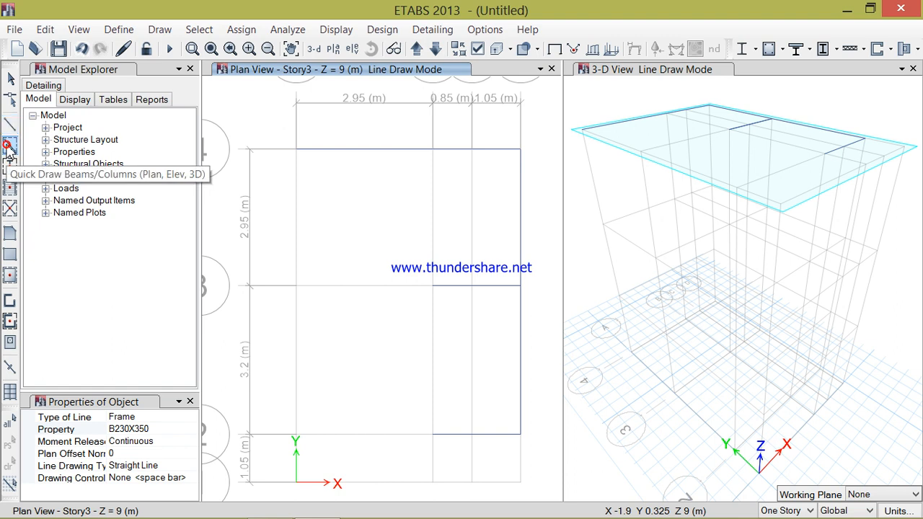
click(296, 204)
click(352, 287)
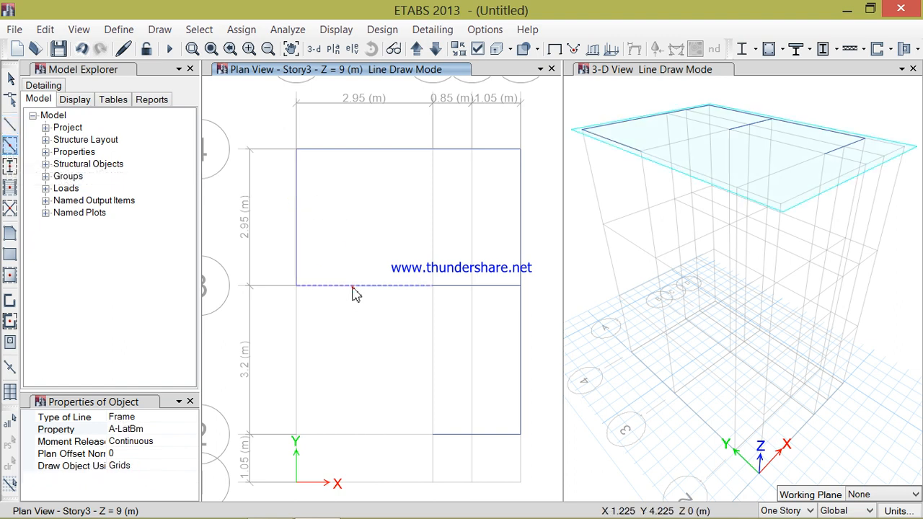
click(433, 237)
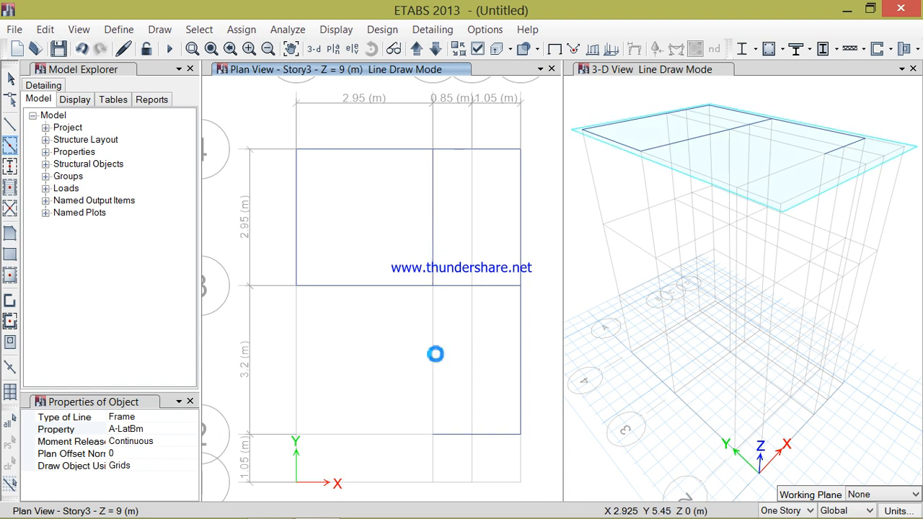
click(433, 357)
click(296, 333)
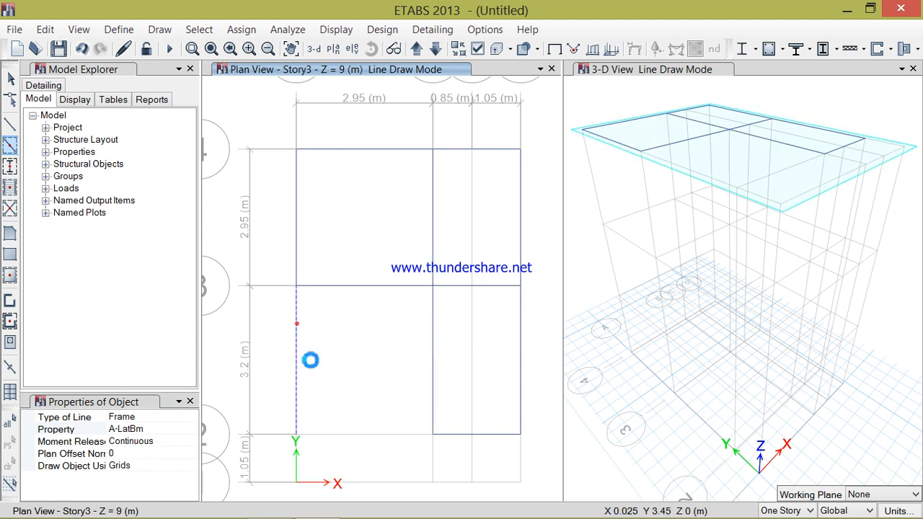
click(366, 433)
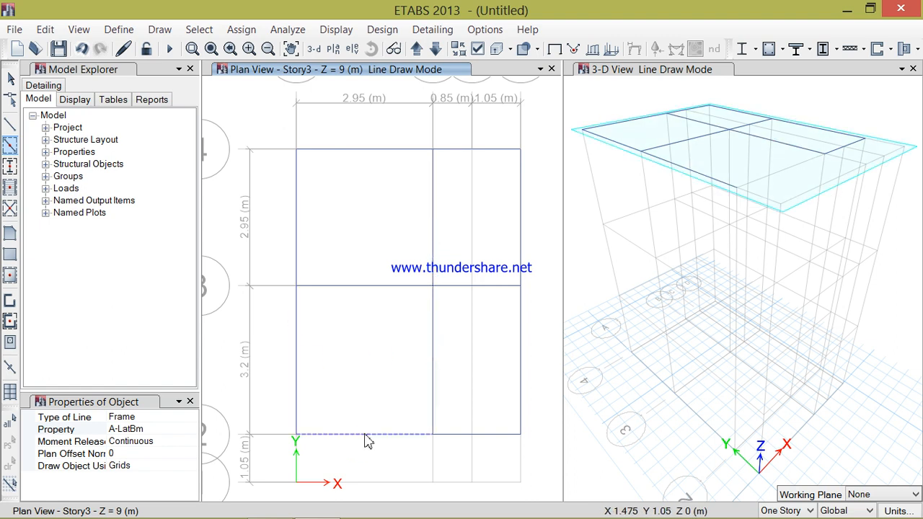
- Quick-draw A-LatBm beams on grid lines C and D between 1 and 2 and on grid line 1 between C and D, and leave drawing mode
click(472, 458)
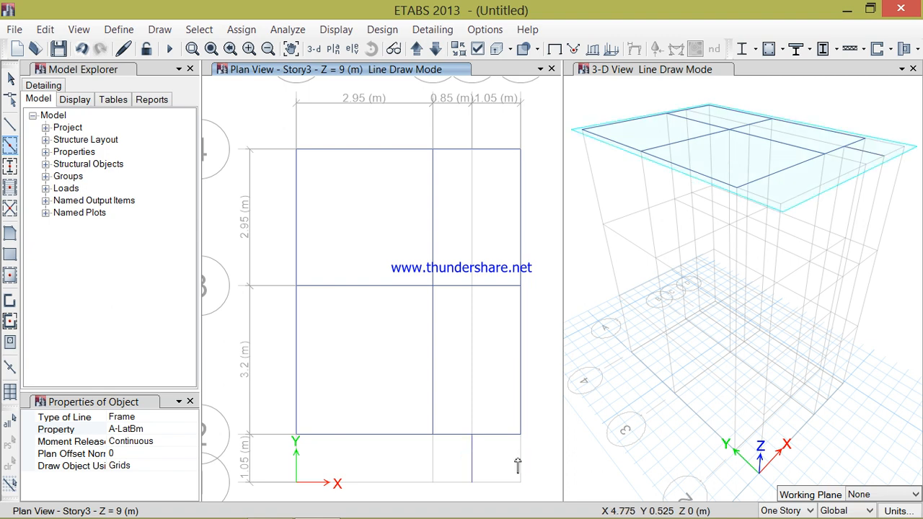
click(520, 461)
click(505, 483)
click(190, 402)
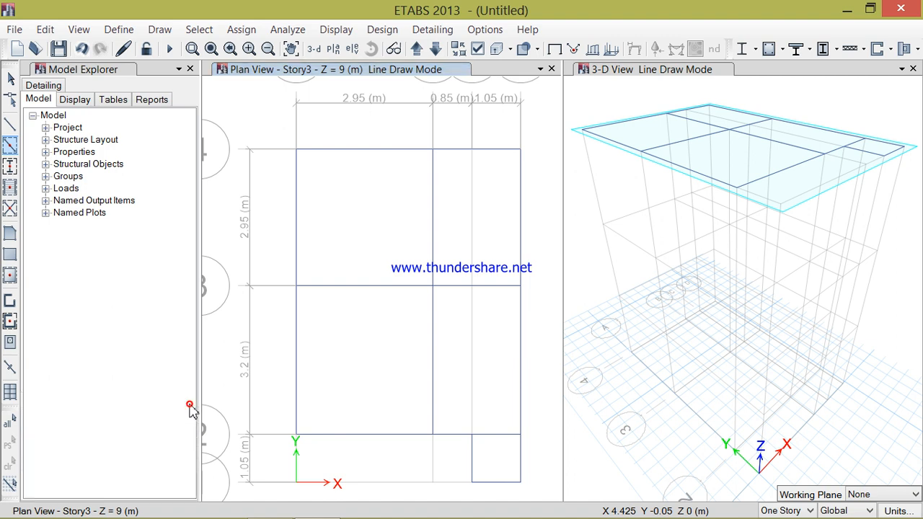
click(10, 79)
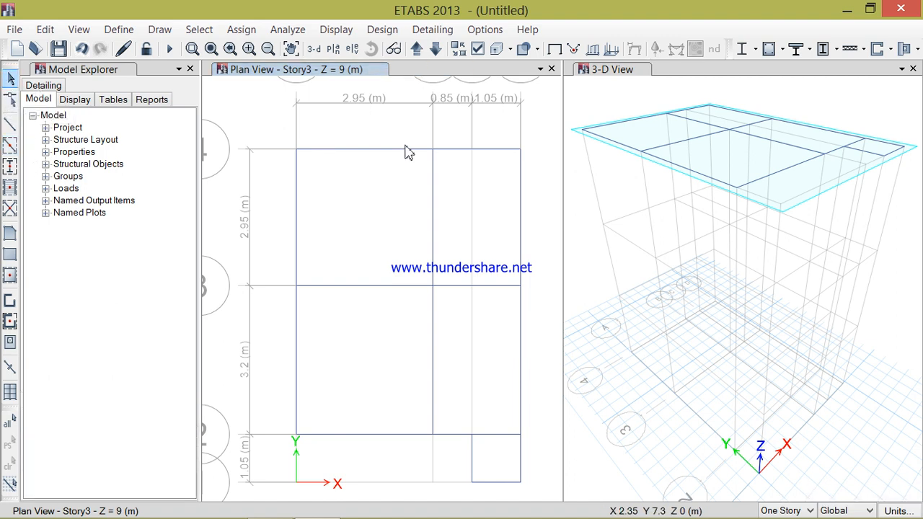
- Close ETABS without saving the untitled model
click(901, 9)
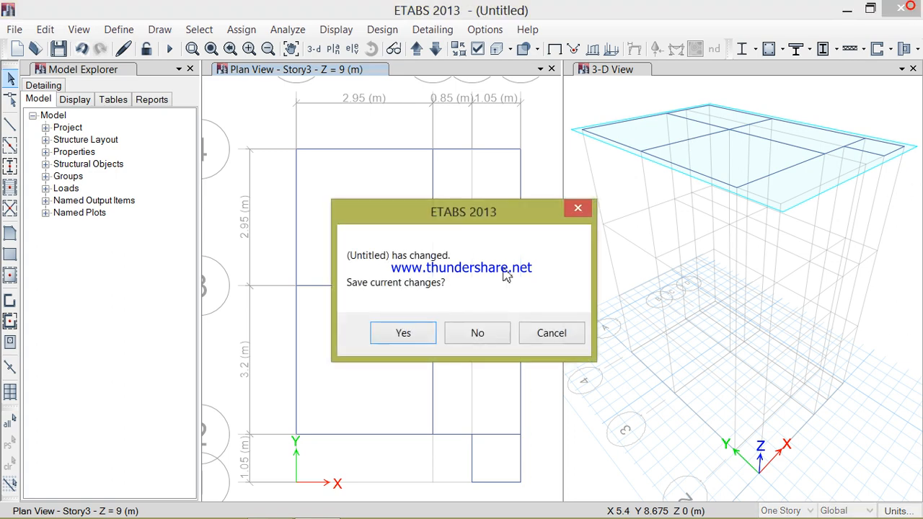
click(476, 332)
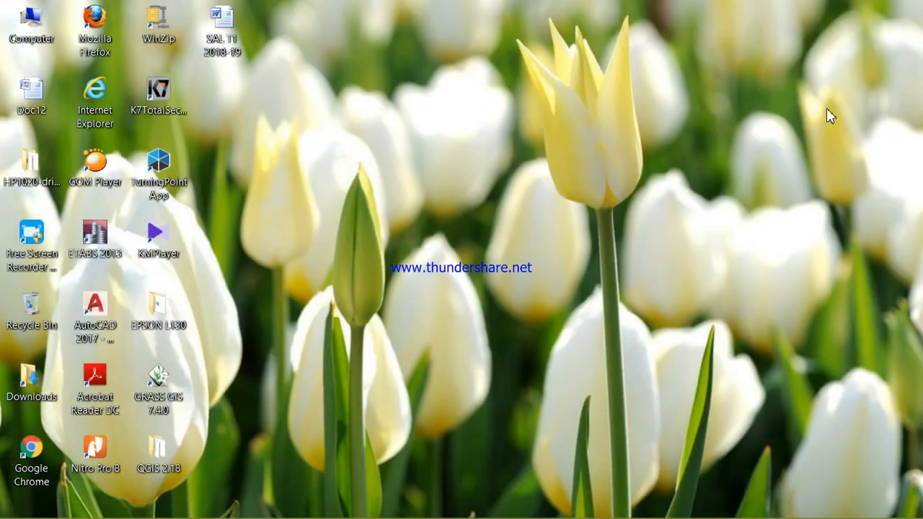